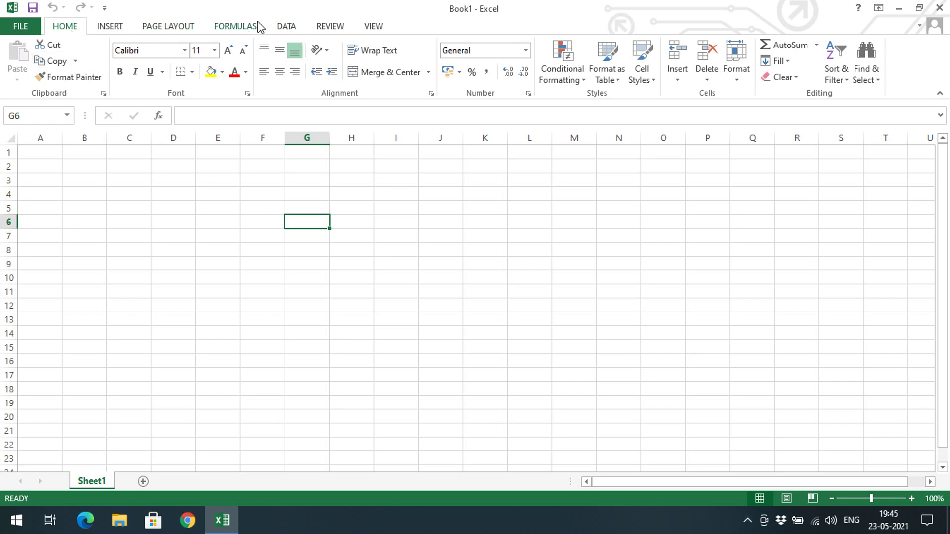
- Open data validation for cell G6 and look through its input message and error alert options
click(285, 29)
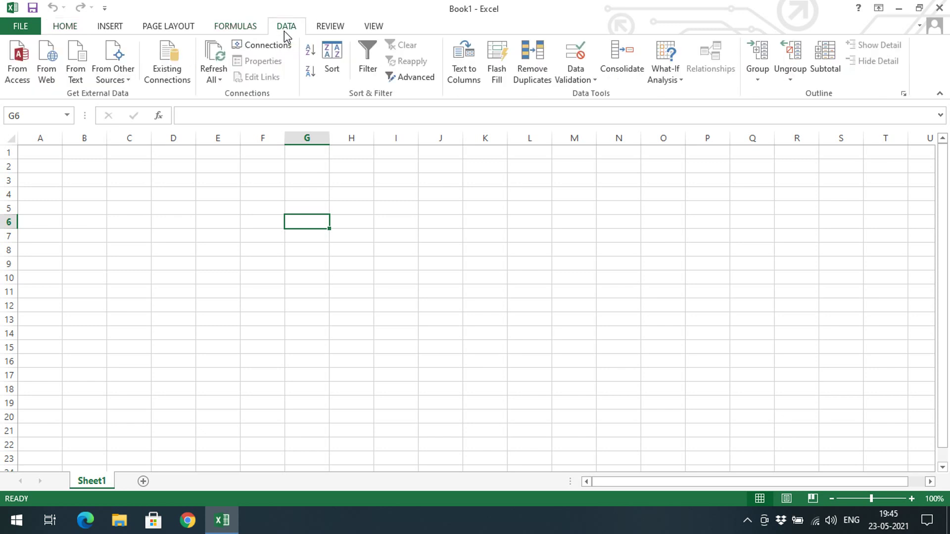
click(588, 82)
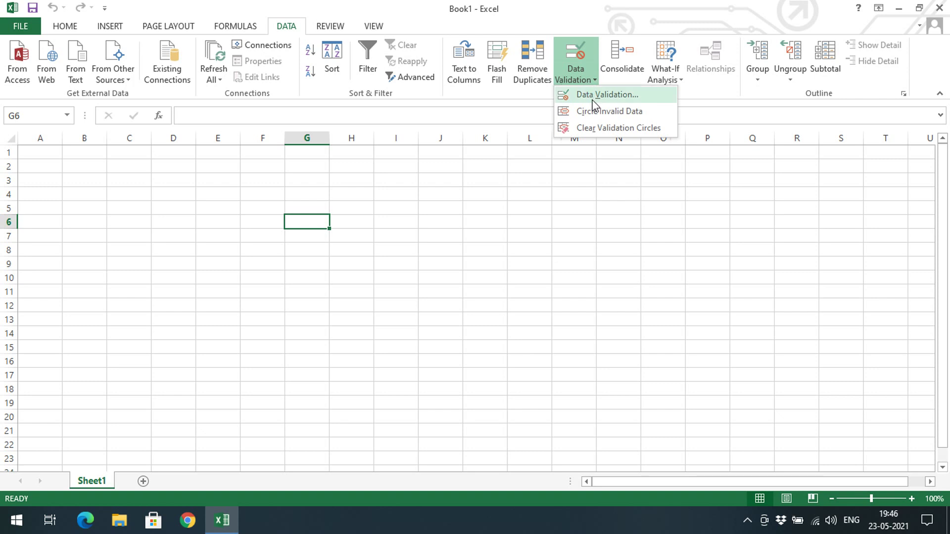
click(574, 100)
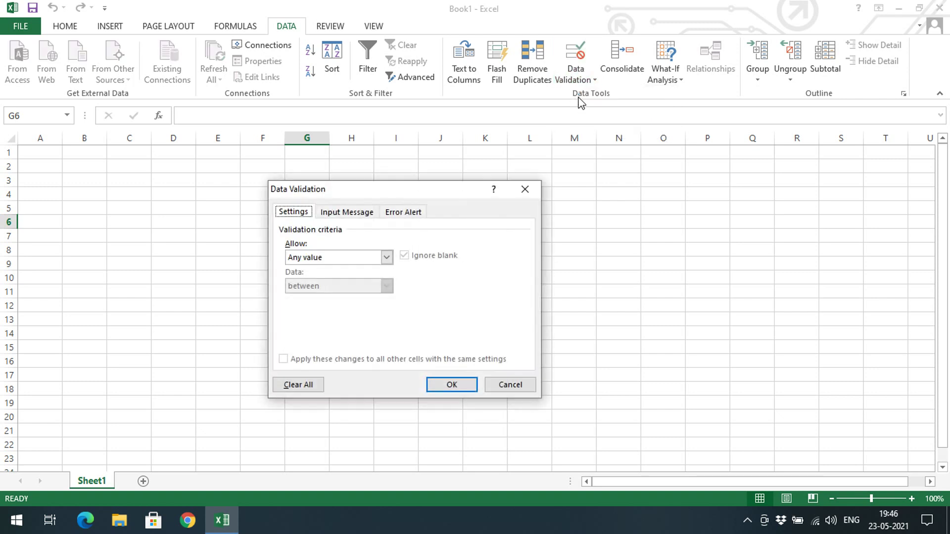
drag(406, 192, 524, 162)
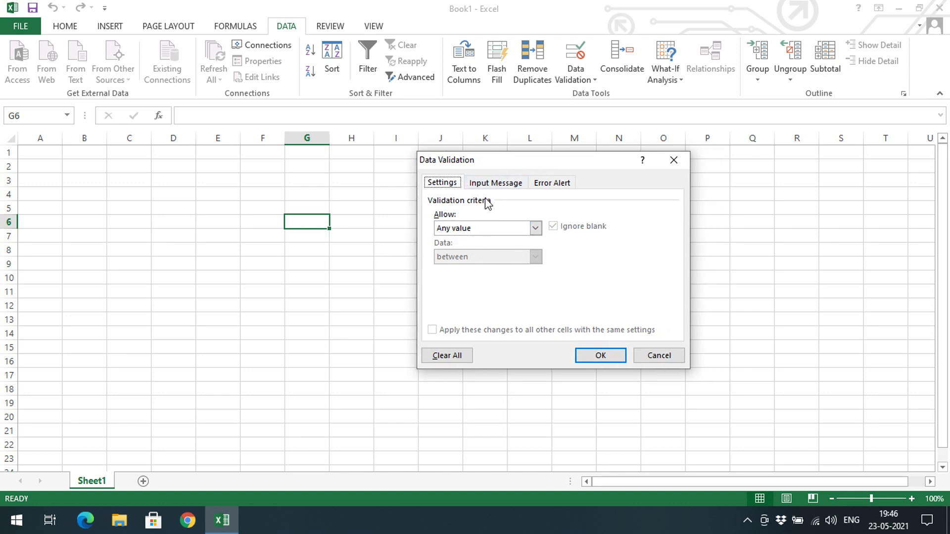
click(494, 183)
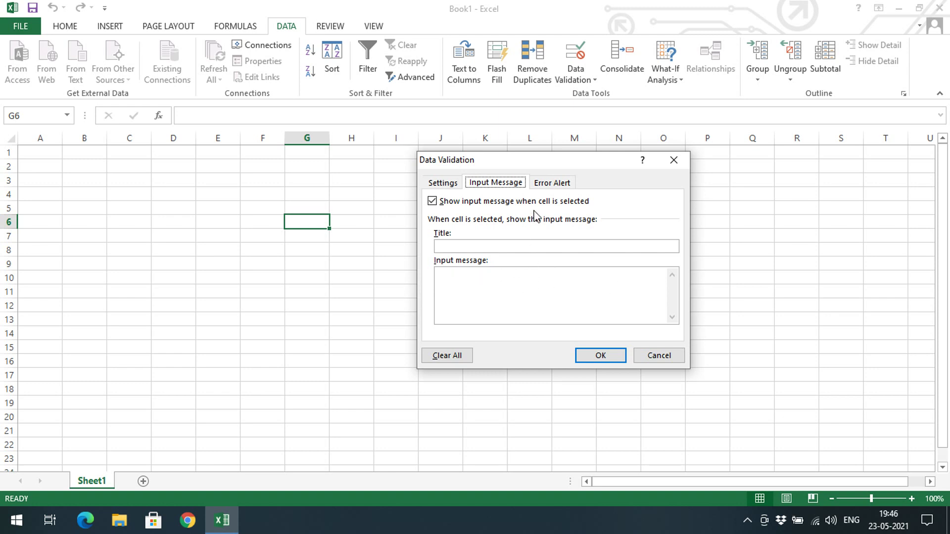
click(543, 184)
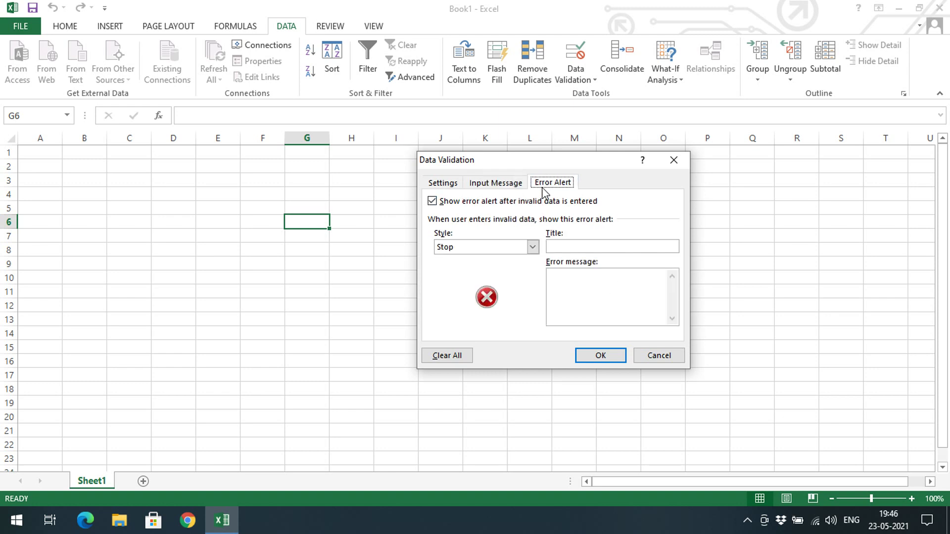
click(583, 289)
click(438, 183)
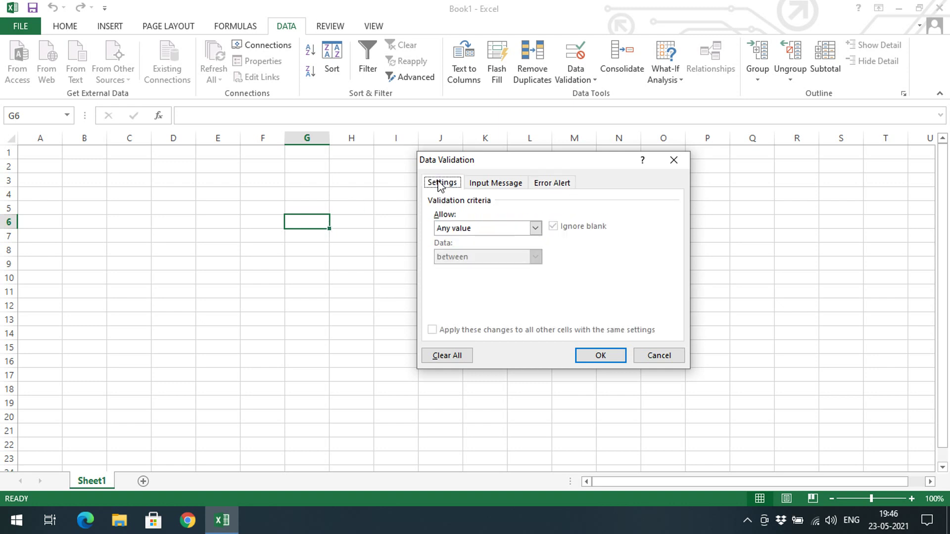
- Restrict cell G6 to whole numbers between a minimum of 10 and a maximum of 20
click(464, 229)
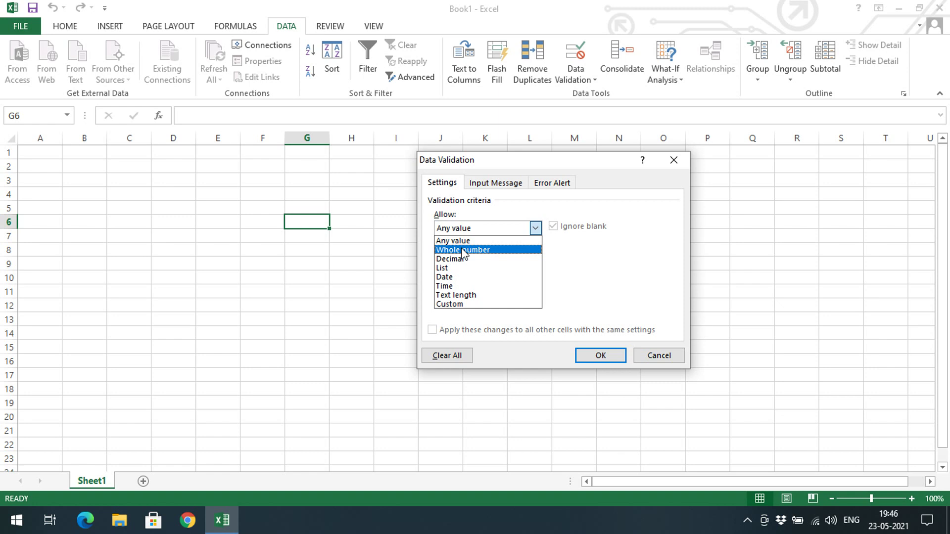
click(463, 250)
click(462, 256)
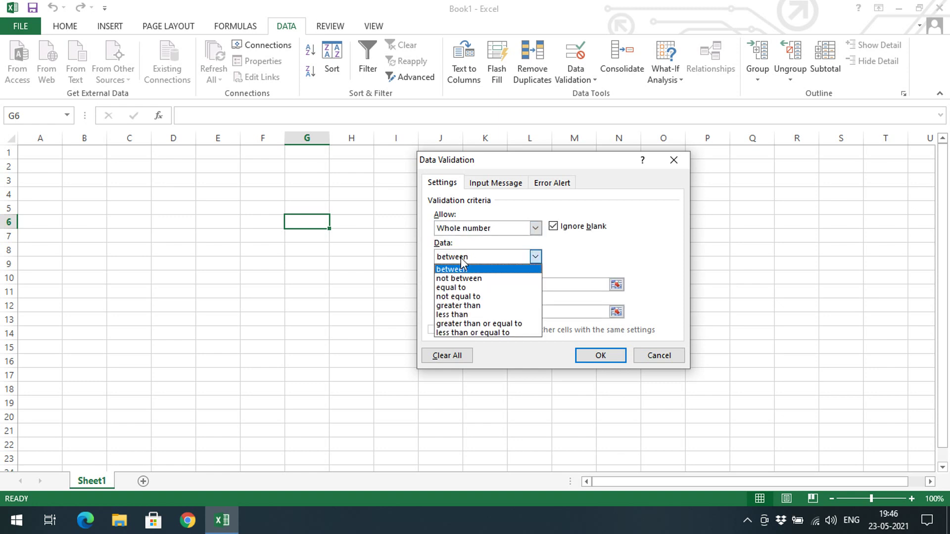
click(484, 270)
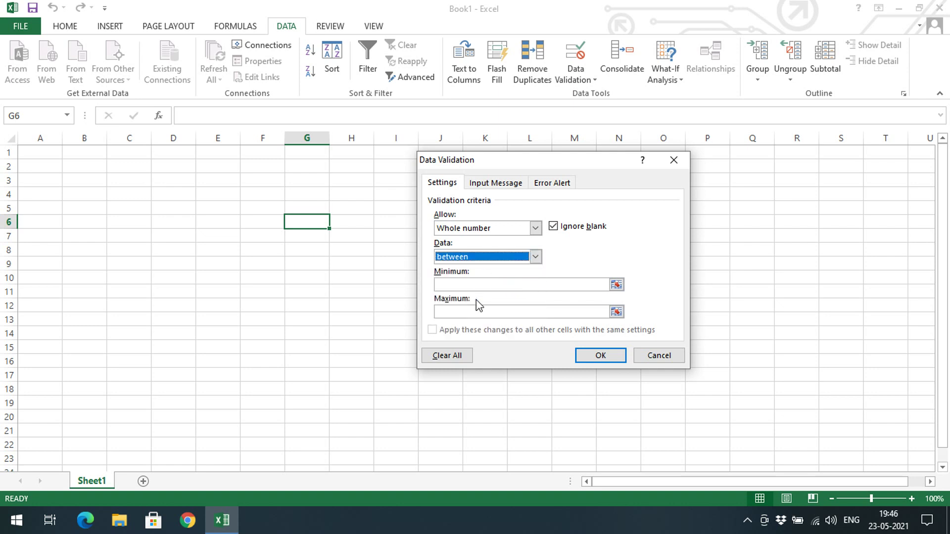
click(480, 285)
text(10)
click(495, 314)
text(20)
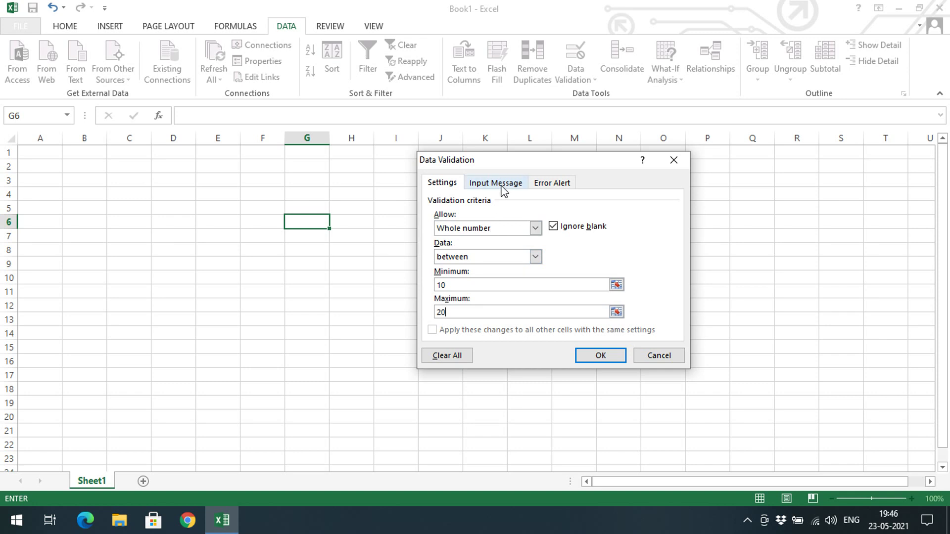
- Set the validation input message for cell G6 to "enter the whole number"
click(500, 183)
click(487, 295)
text(enter the)
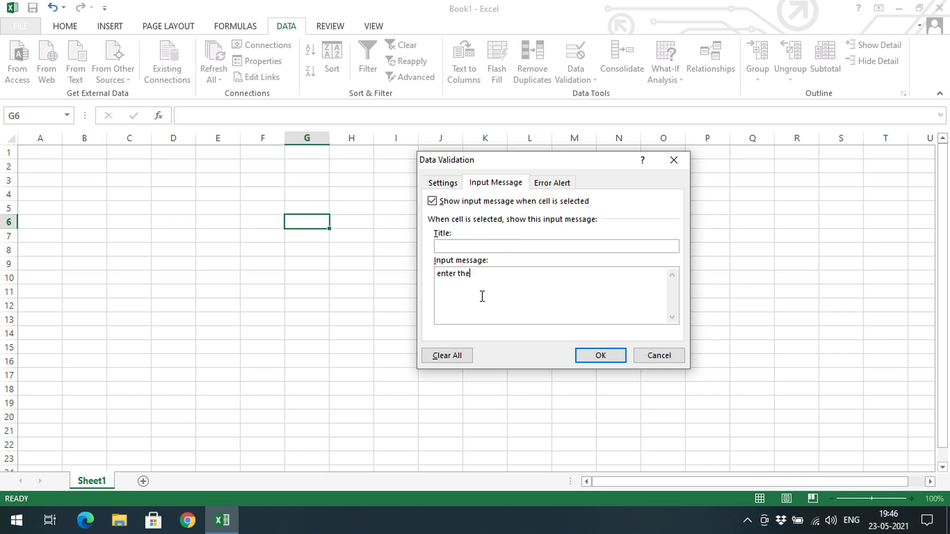
text( whole number)
- Set the error alert message for cell G6 to "enter number between 10 and 20"
click(559, 186)
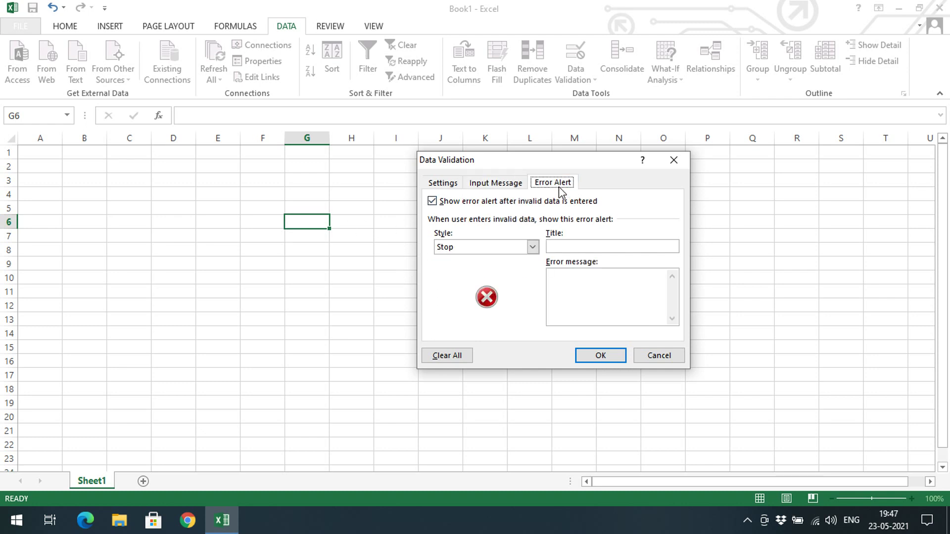
click(630, 301)
key(BackSpace)
key(BackSpace)
text(10 )
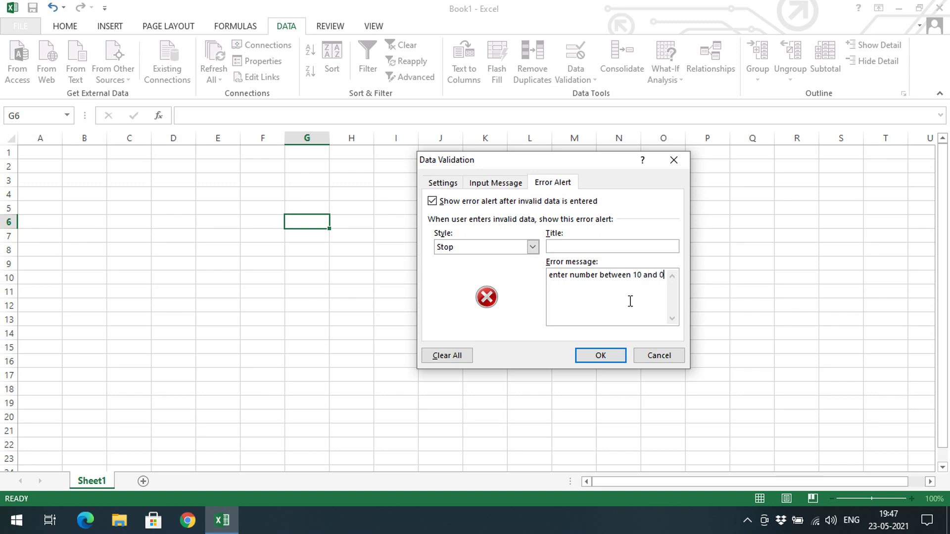
text(and 20)
- Try the Warning and Information error alert styles, return to Stop, and apply the validation rule to cell G6
click(527, 247)
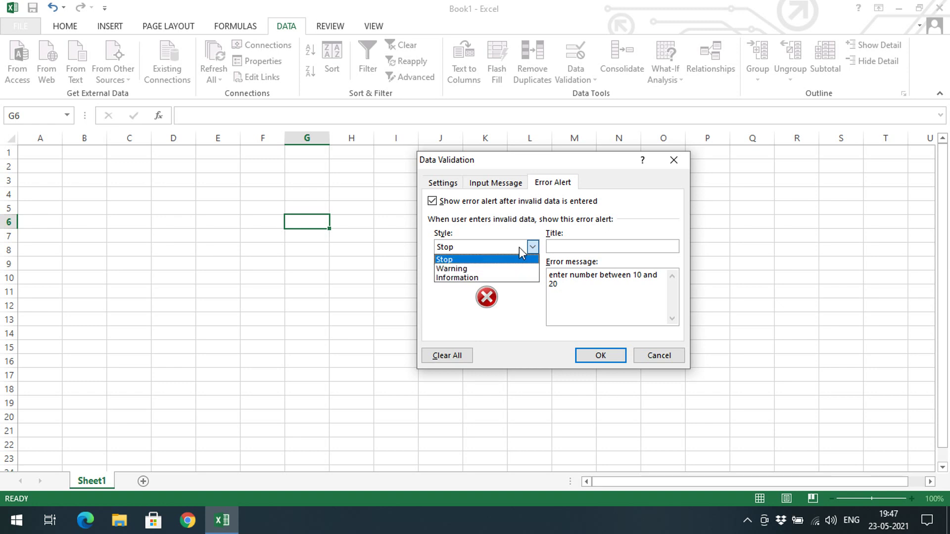
click(512, 259)
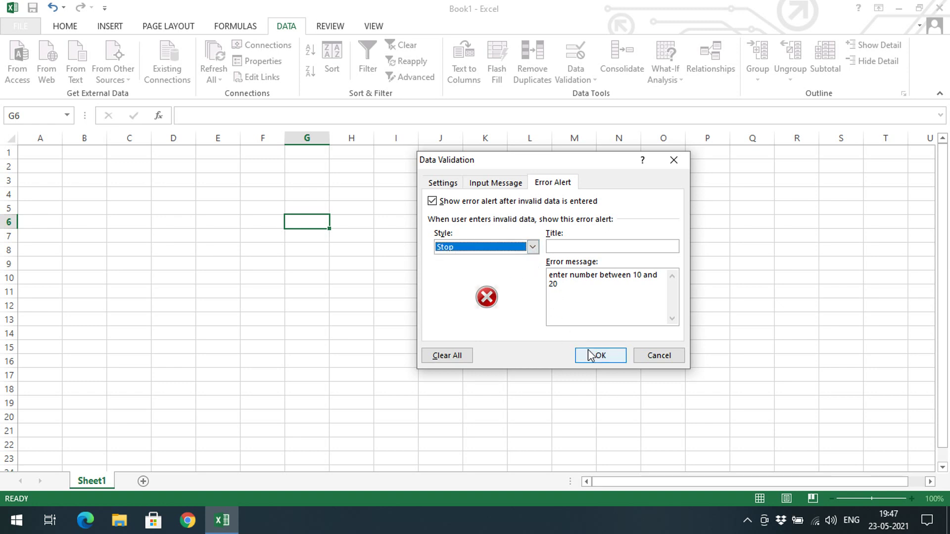
click(482, 248)
click(480, 269)
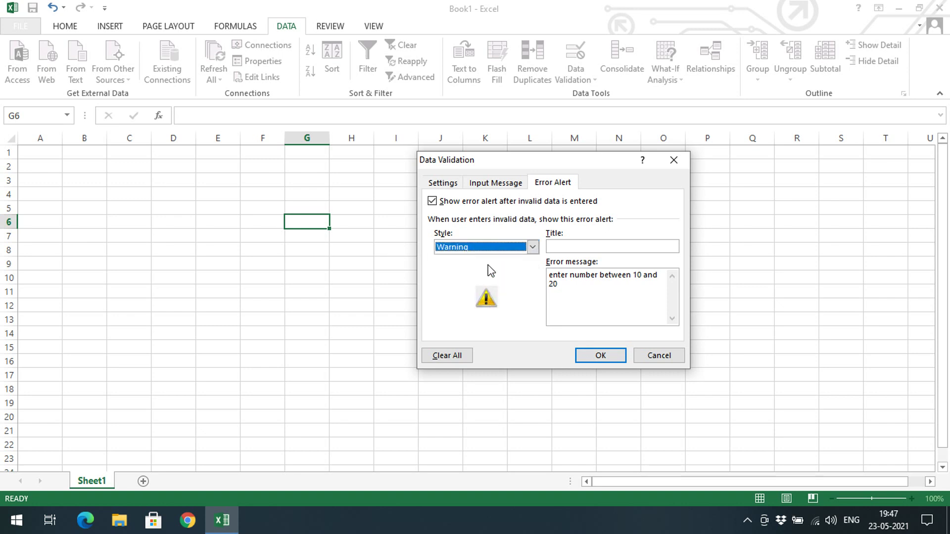
click(484, 248)
click(483, 278)
click(486, 246)
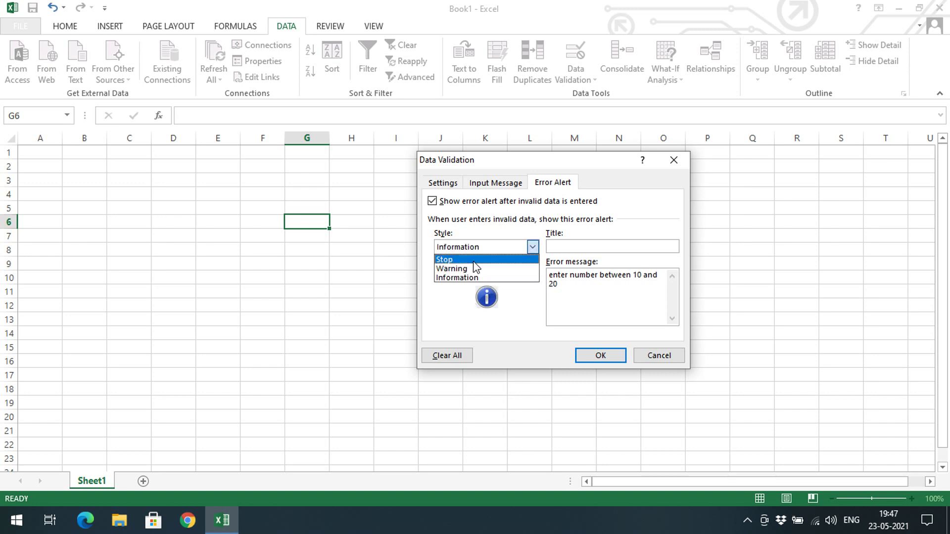
click(475, 257)
click(442, 183)
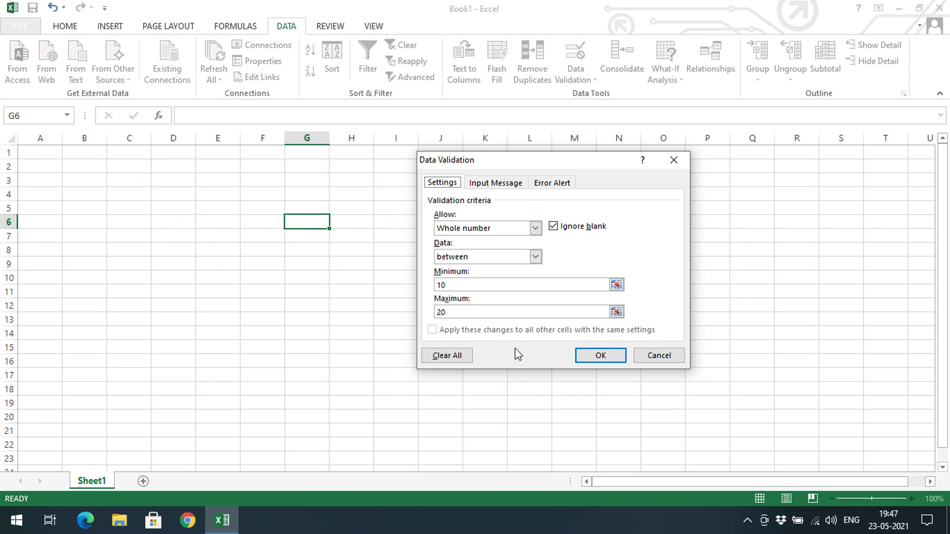
click(599, 355)
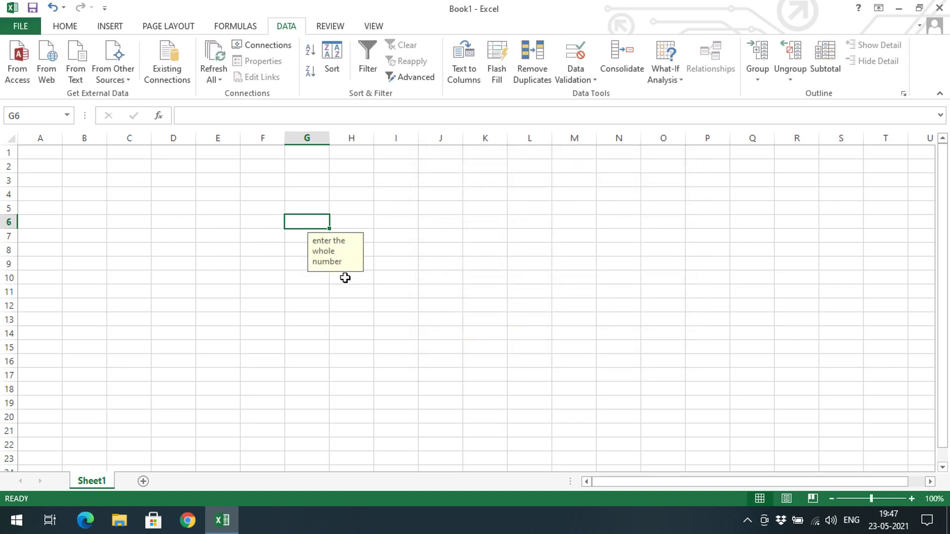
- Select several other cells and return to G6 to check where the input message appears
click(420, 279)
click(415, 221)
click(789, 239)
click(440, 222)
click(40, 152)
click(84, 263)
click(84, 277)
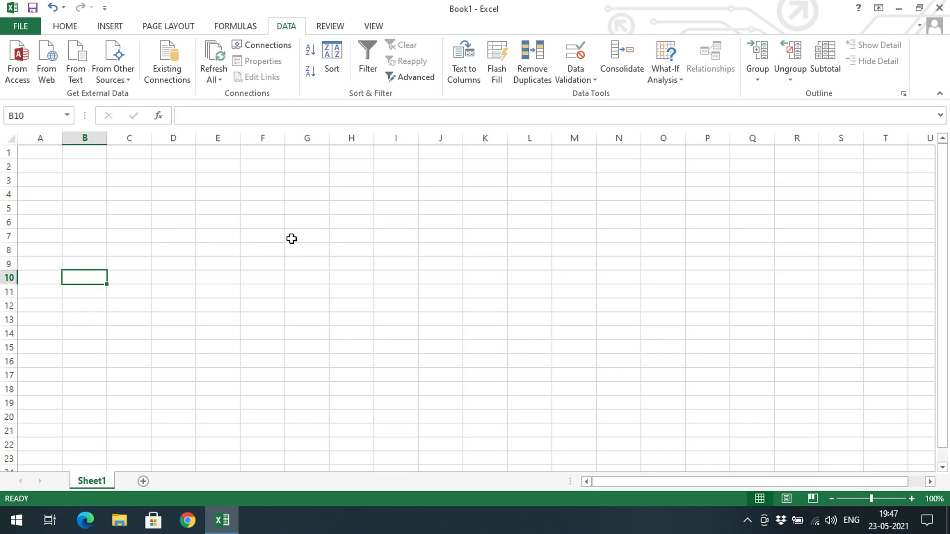
click(304, 223)
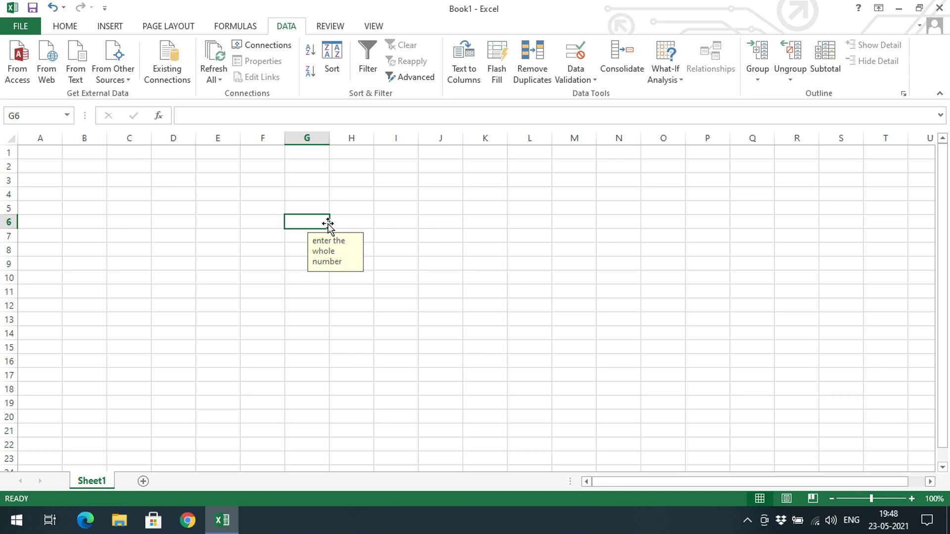
- Test the rule by trying 50 in cell G6, retry with 15, and reselect the cell
text(50)
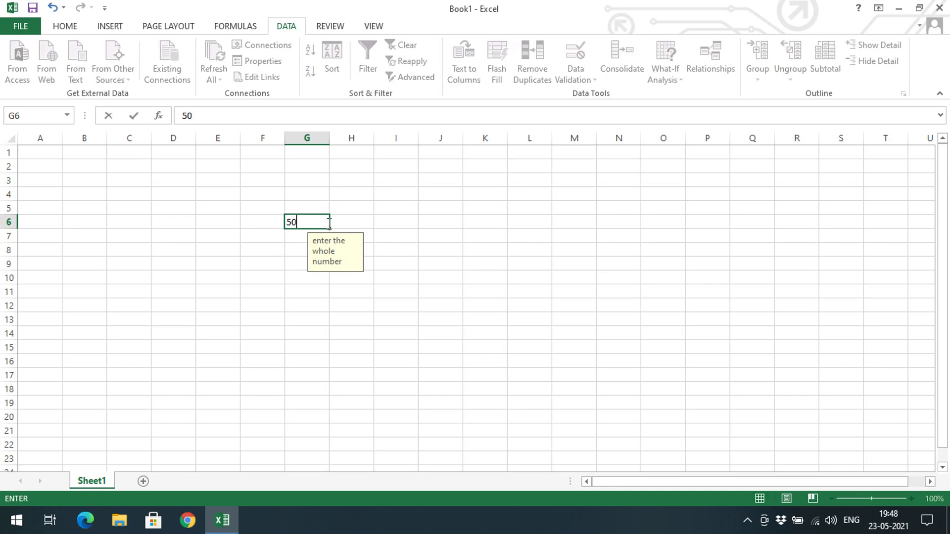
key(Return)
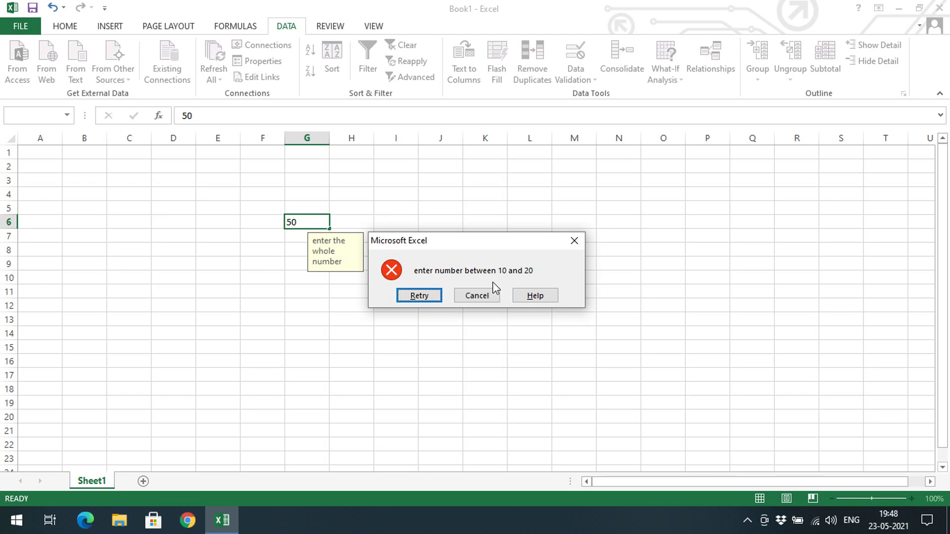
click(424, 295)
text(15)
key(Return)
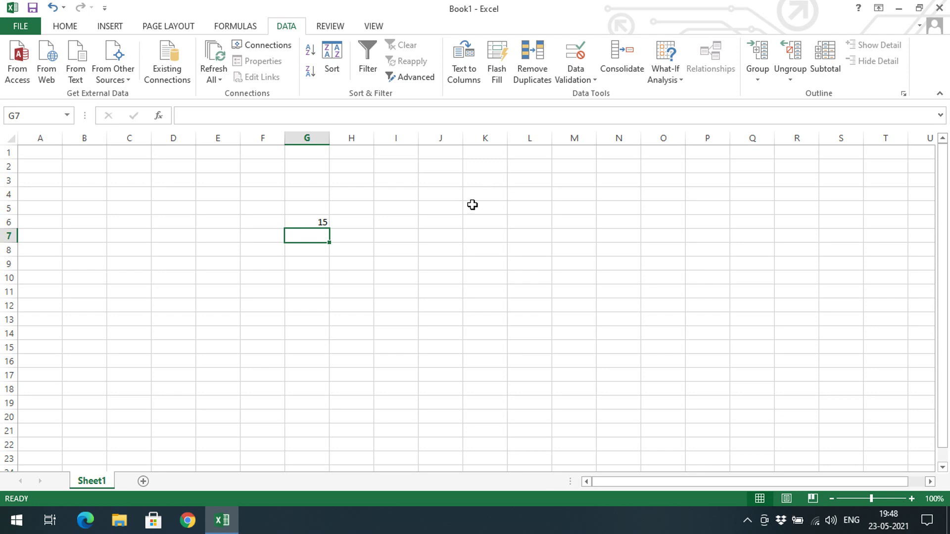
click(323, 222)
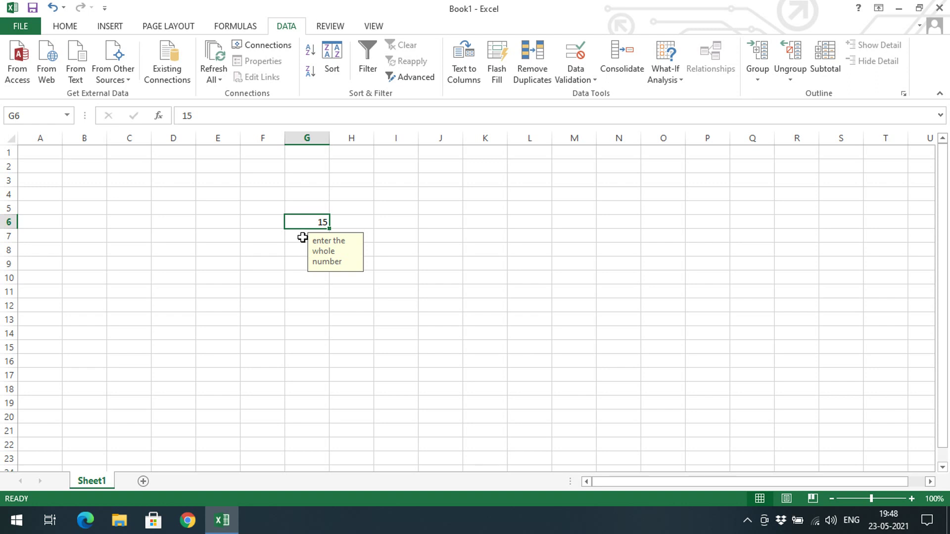
- Apply a data validation rule to cell J6 that allows only decimal values equal to 3.5
click(424, 247)
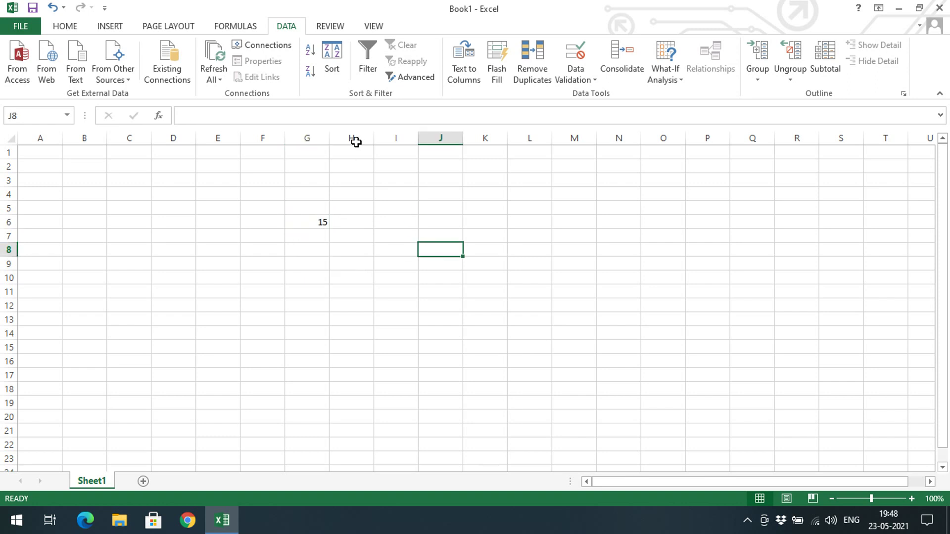
click(443, 224)
click(597, 75)
click(606, 95)
click(513, 227)
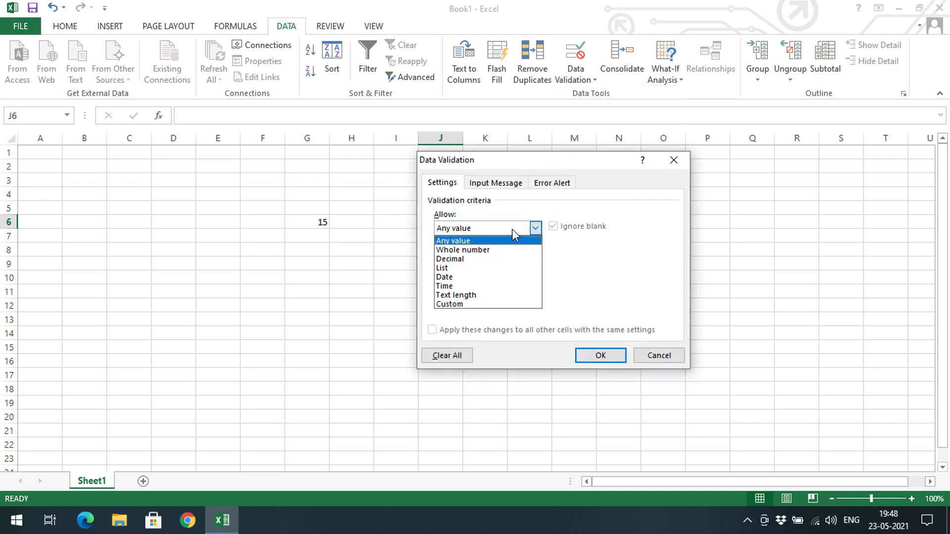
click(495, 260)
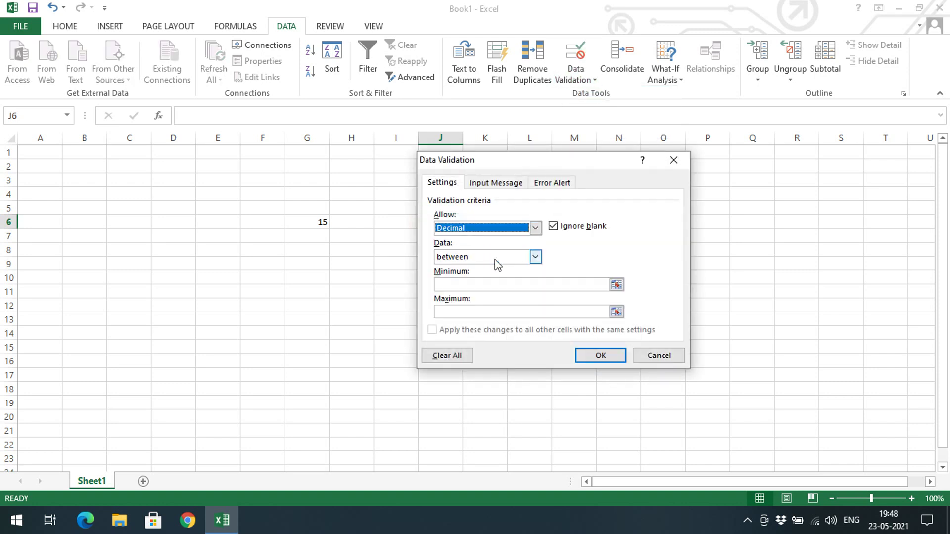
click(488, 261)
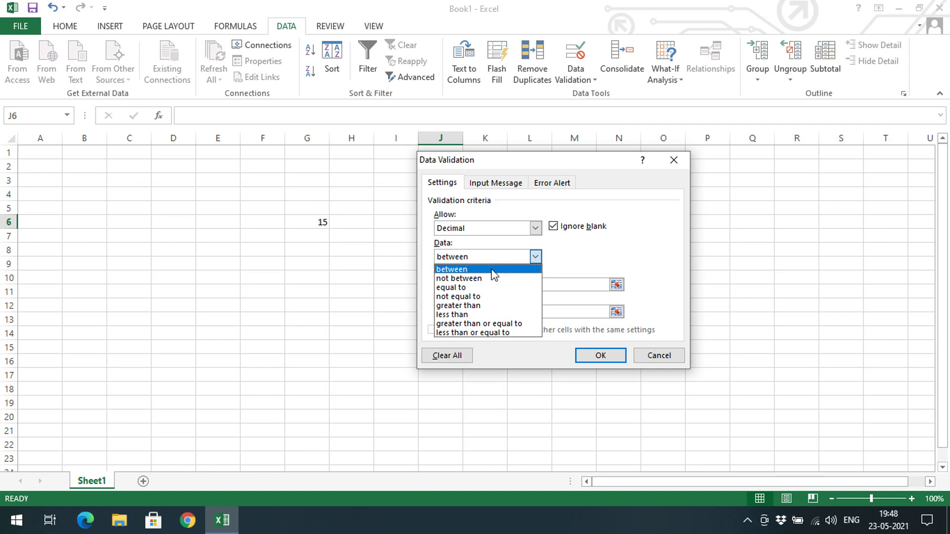
click(498, 290)
click(496, 284)
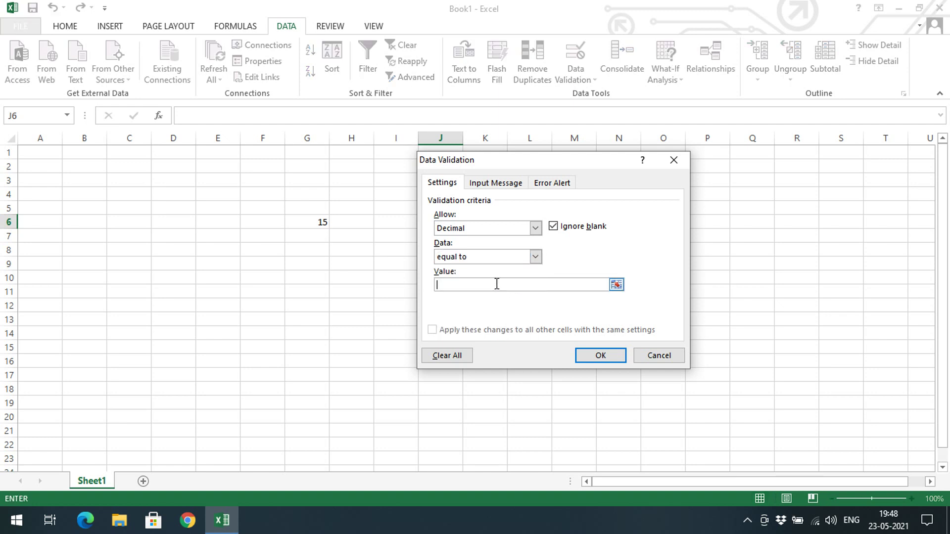
text(3.5)
key(Return)
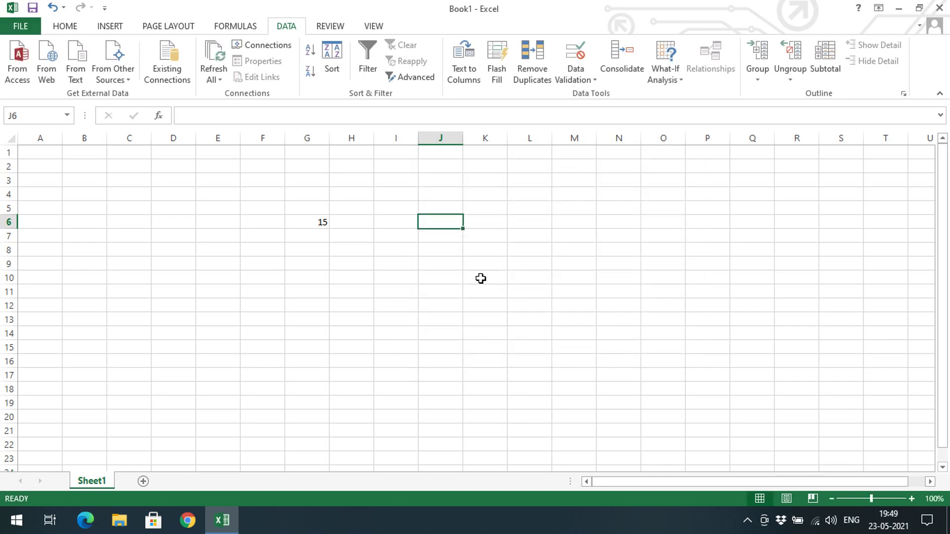
- Reopen data validation for cell J6 and set its input message to "enter decimal number"
click(472, 246)
click(448, 221)
click(575, 83)
click(577, 93)
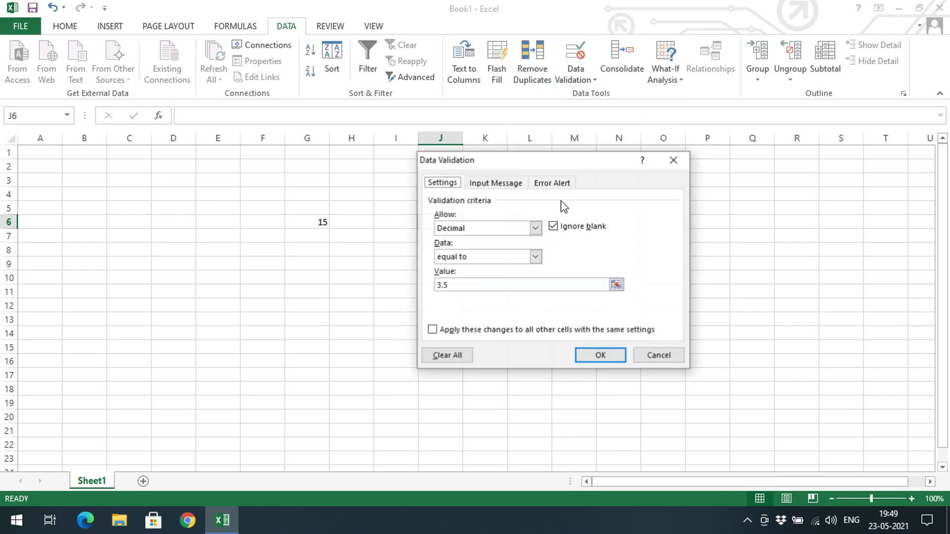
click(508, 183)
click(503, 276)
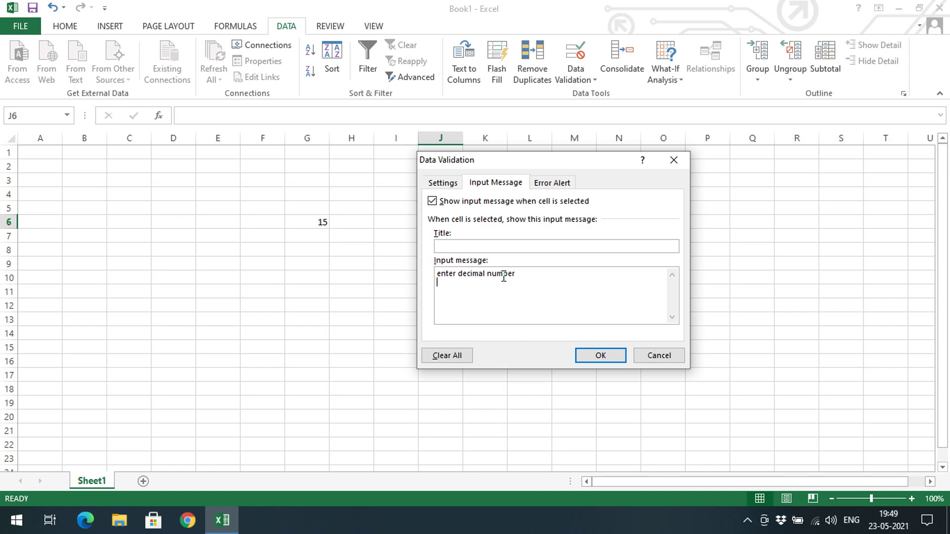
- Give cell J6's validation rule a Warning-style error alert with the message "enter correct decimal number" and apply it
click(546, 182)
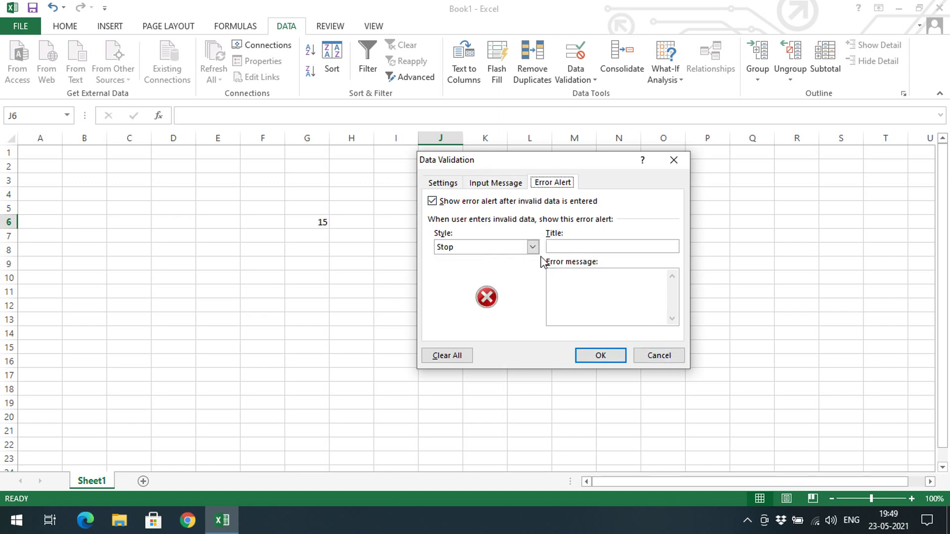
click(532, 246)
click(519, 269)
click(573, 270)
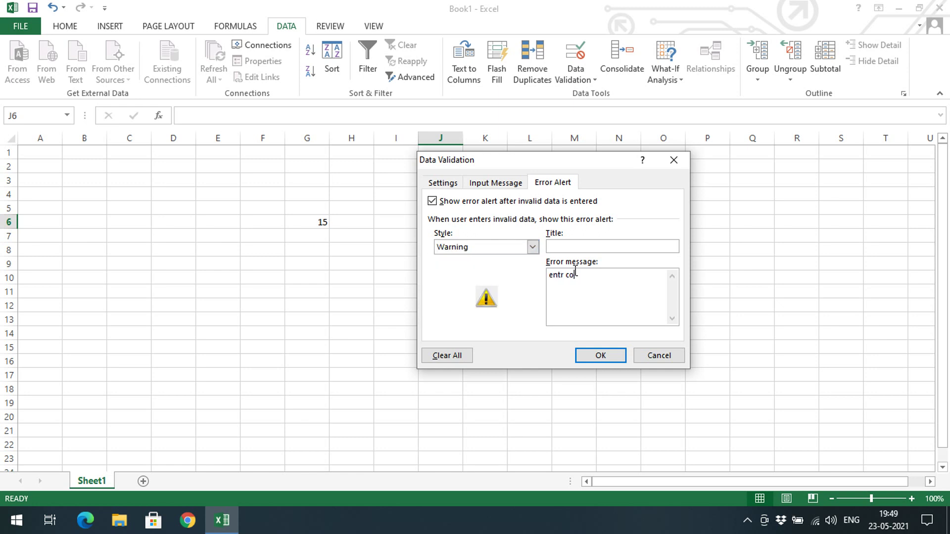
right_click(608, 296)
click(596, 356)
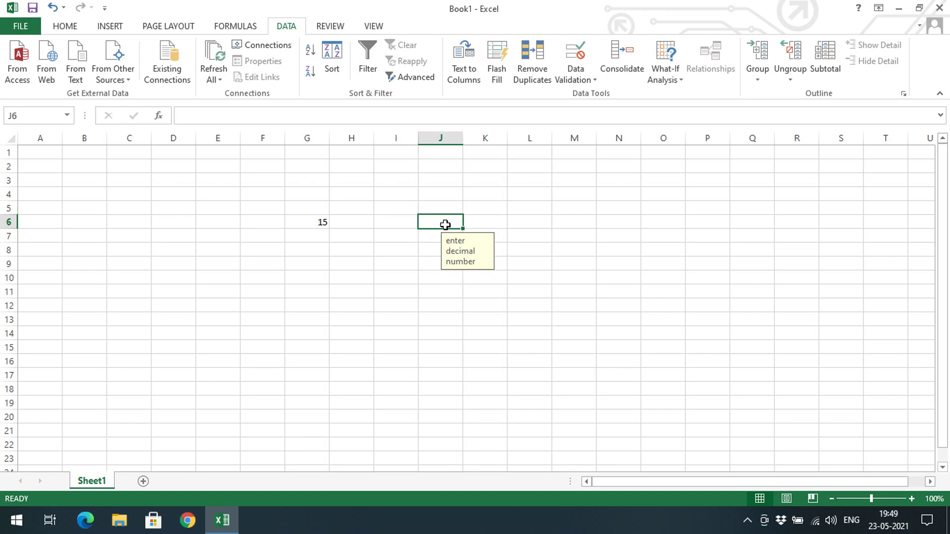
- Test the Warning alert by entering 3.2 in cell J6 and choosing to continue with that value
text(3)
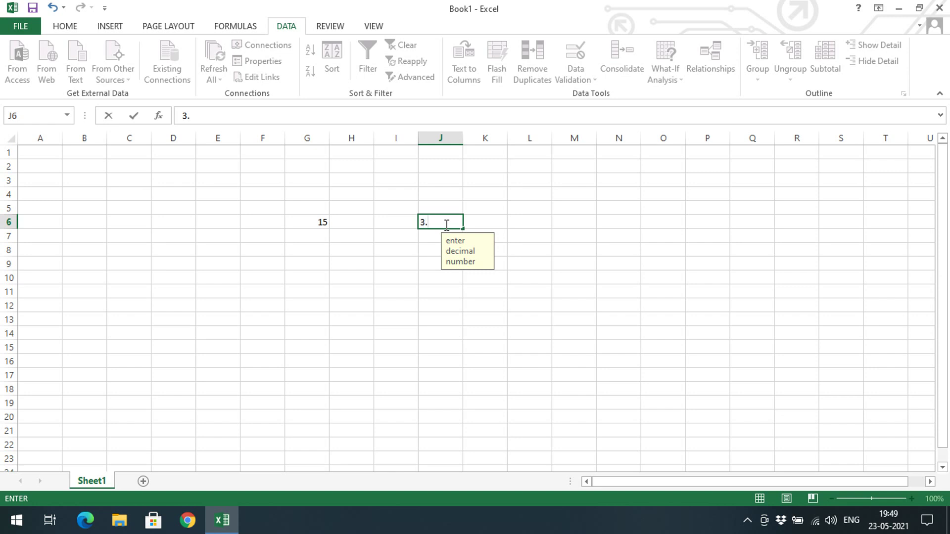
text(.2)
key(Return)
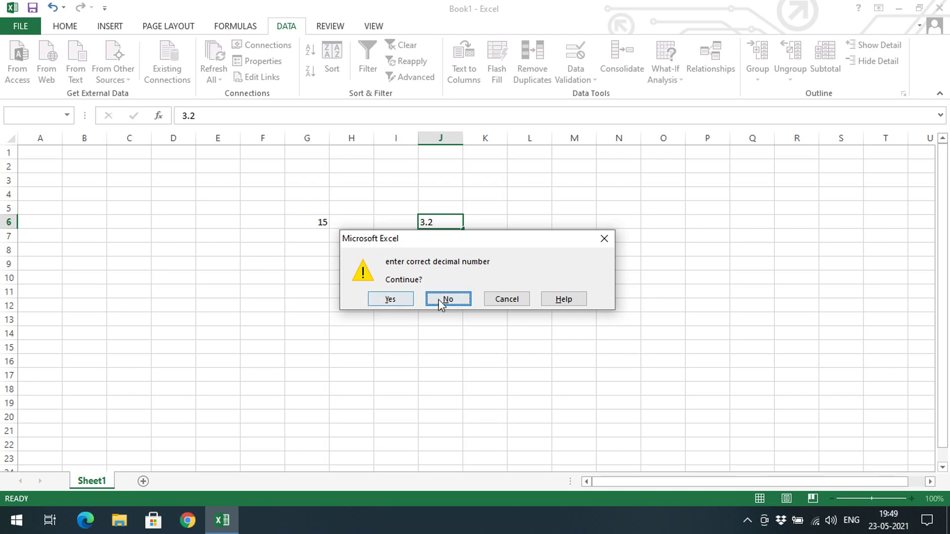
click(397, 298)
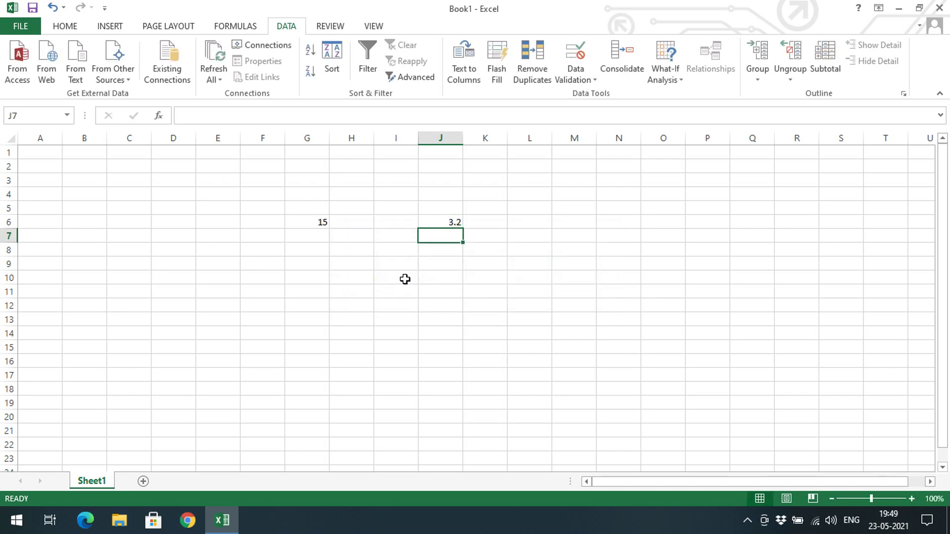
- Reopen data validation for cell J6 and change its error alert style to Stop
click(450, 221)
click(574, 76)
click(604, 97)
click(516, 248)
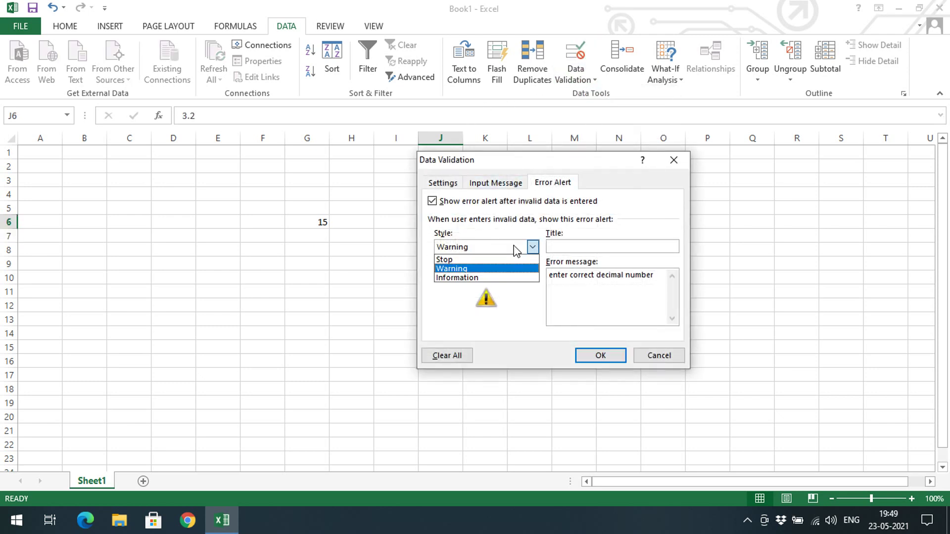
click(517, 260)
click(599, 355)
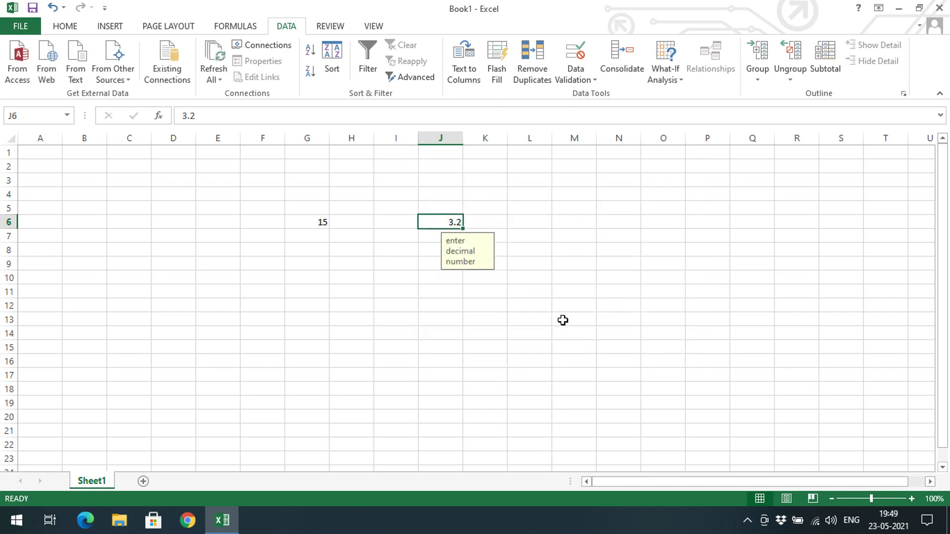
- Test the Stop alert by trying 3.2 in cell J6, retry the same value twice, and cancel the entry
text(3.)
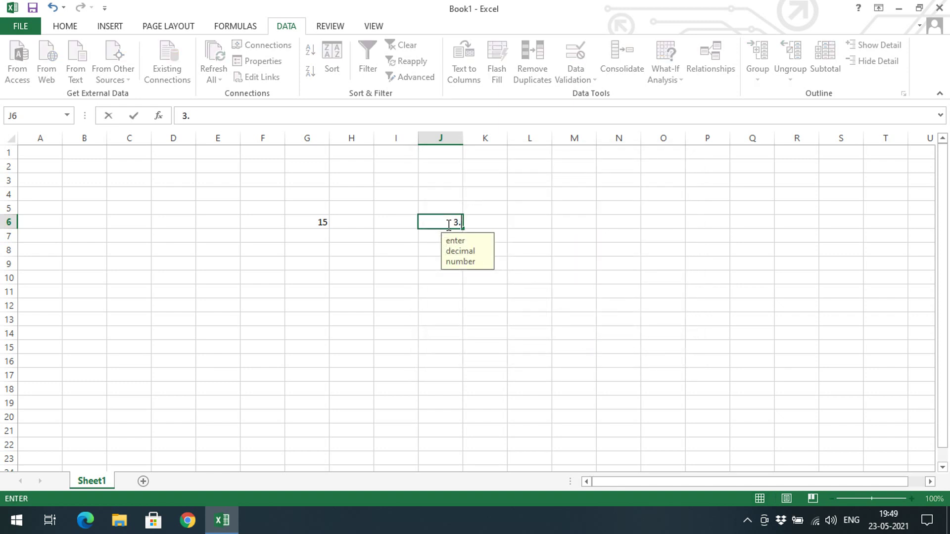
text(2)
key(Return)
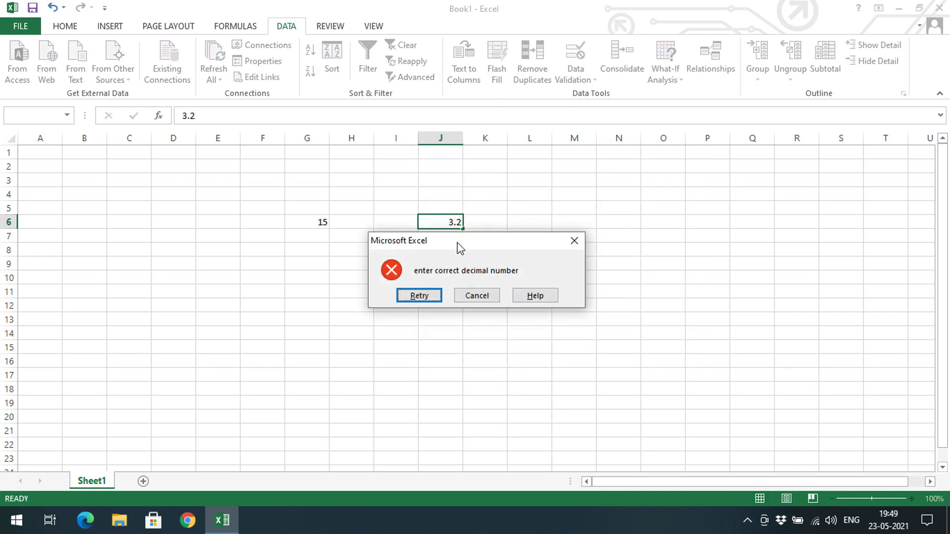
click(435, 299)
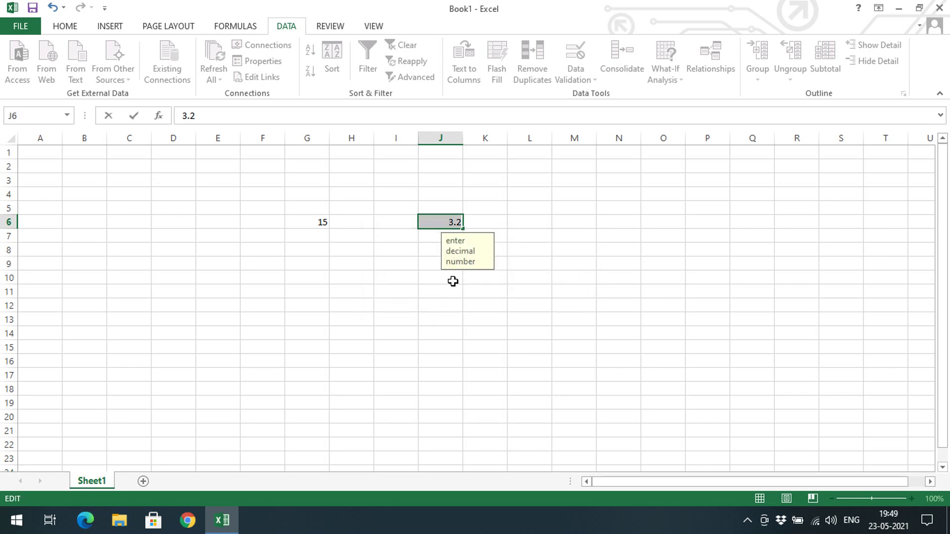
key(Return)
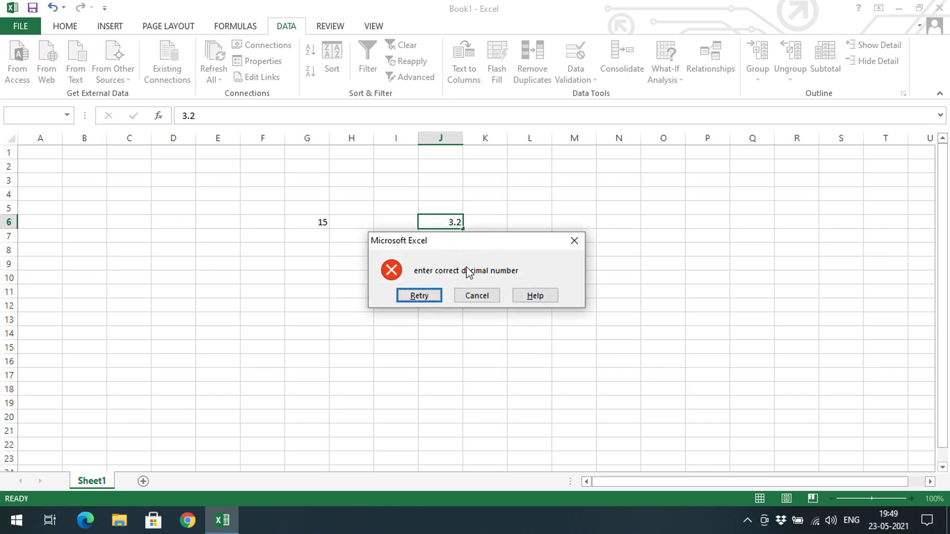
click(436, 297)
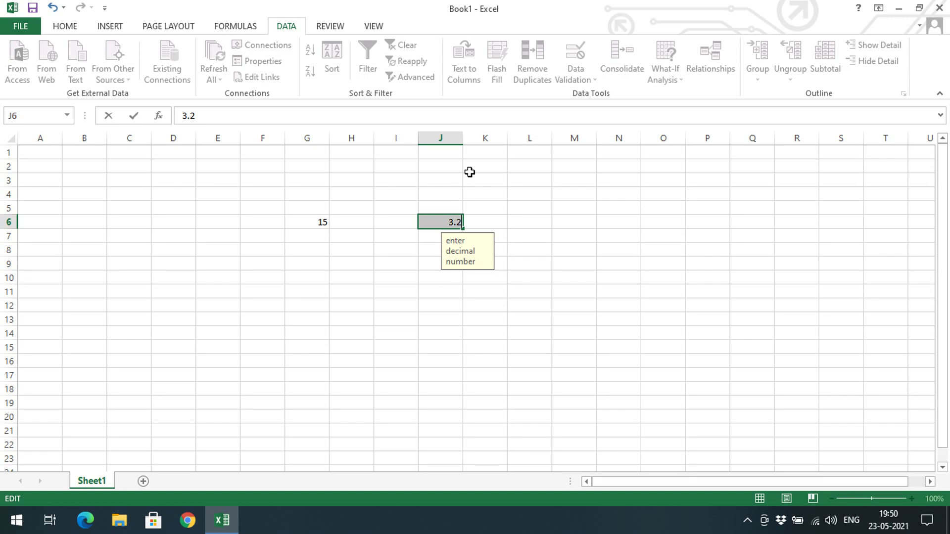
key(Return)
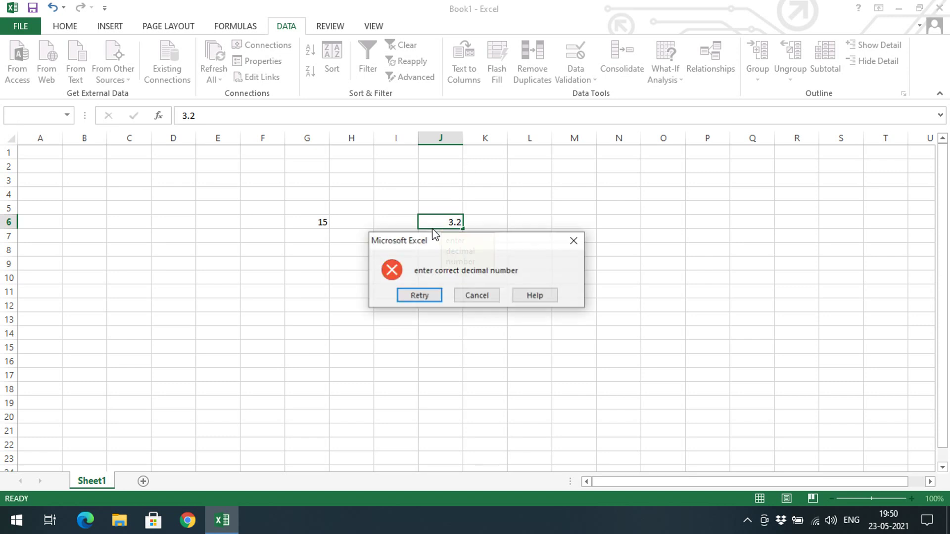
click(478, 297)
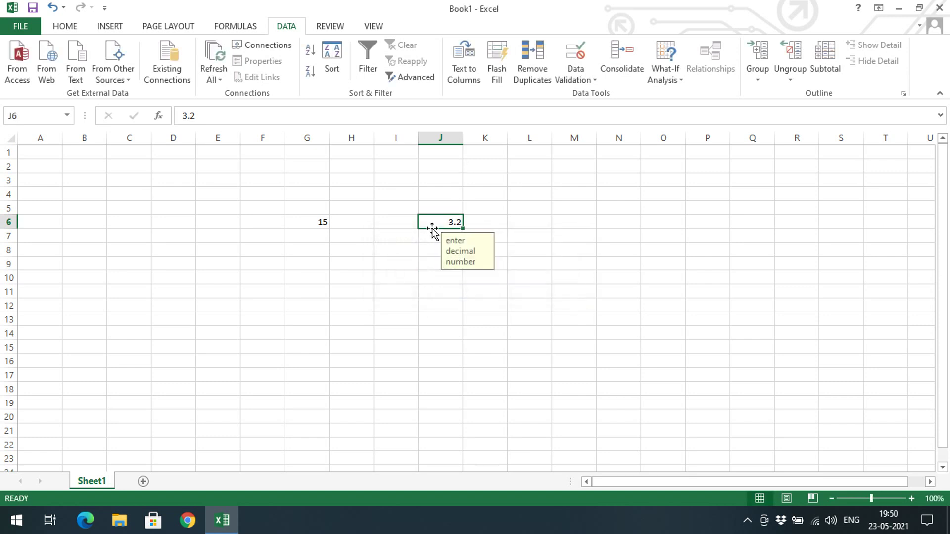
- Review the error alert styles and validation criteria set for cell J6, closing the dialog without changes
click(576, 77)
click(590, 95)
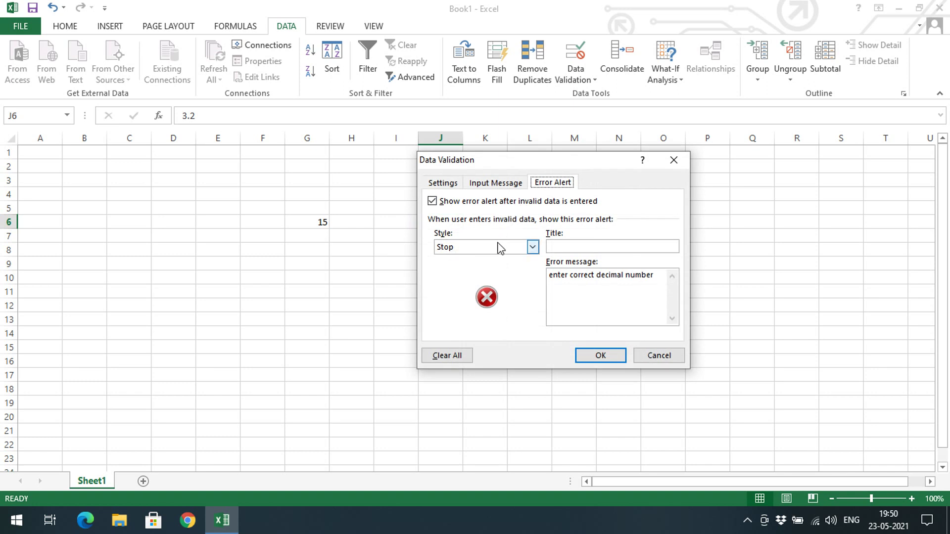
click(501, 246)
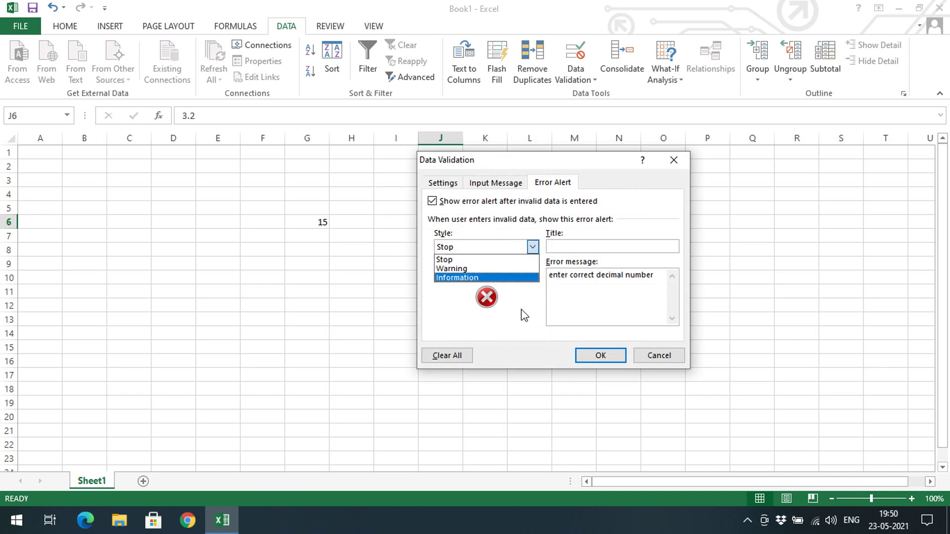
click(443, 184)
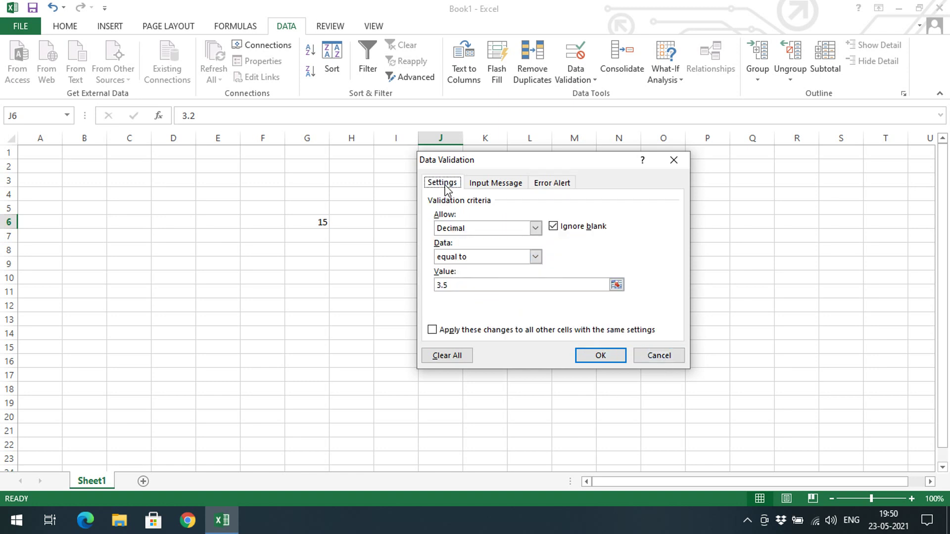
click(653, 355)
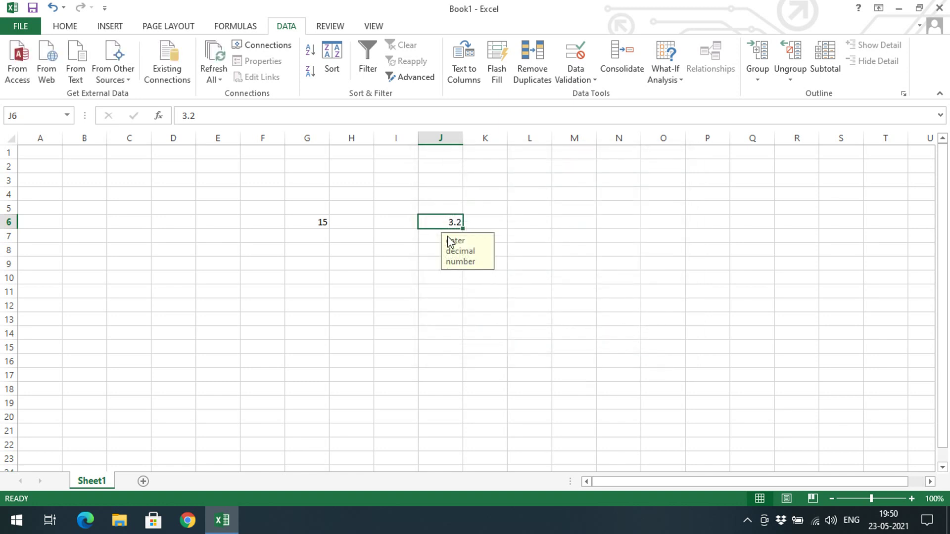
- Enter the valid value 3.5 in cell J6 and reselect the cell
text(3)
key(Return)
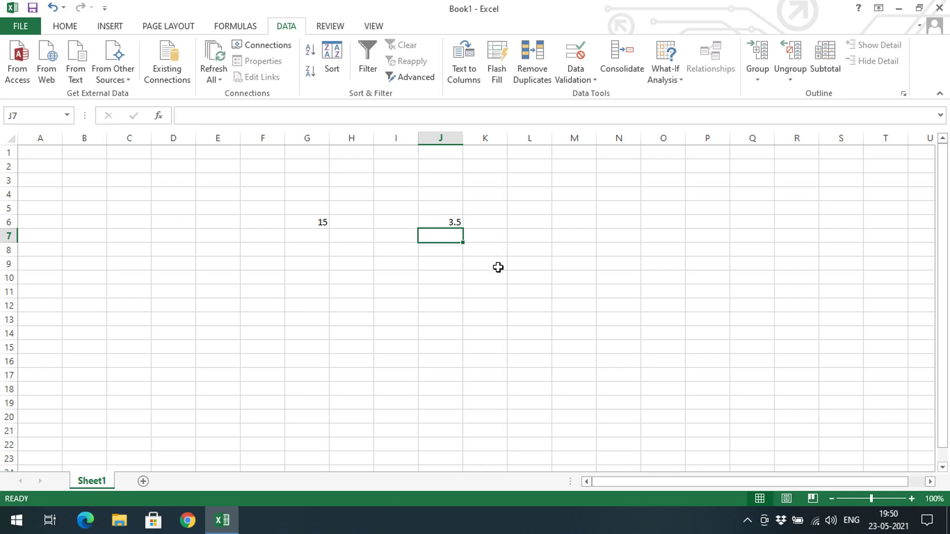
click(452, 221)
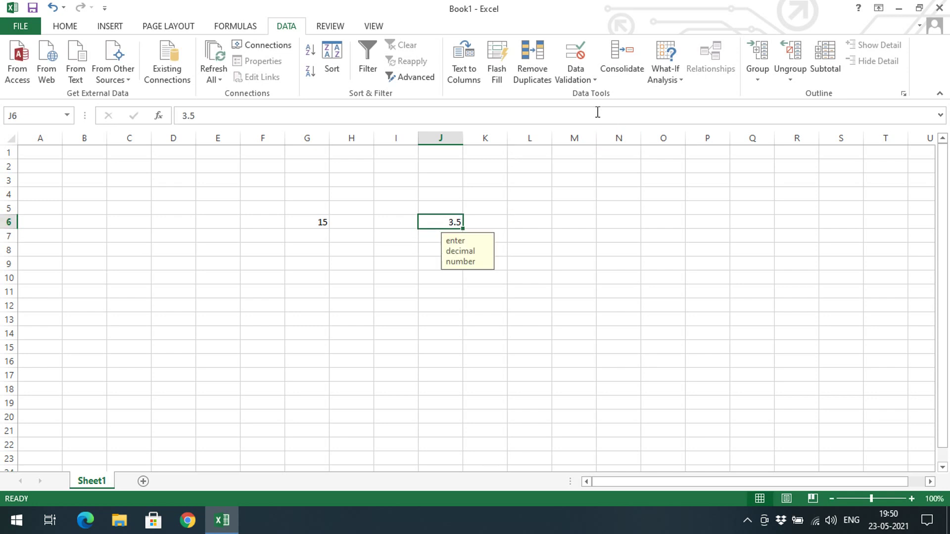
- Examine the comparison conditions available for cell J6's decimal rule and cancel without changing the rule
click(576, 79)
click(599, 93)
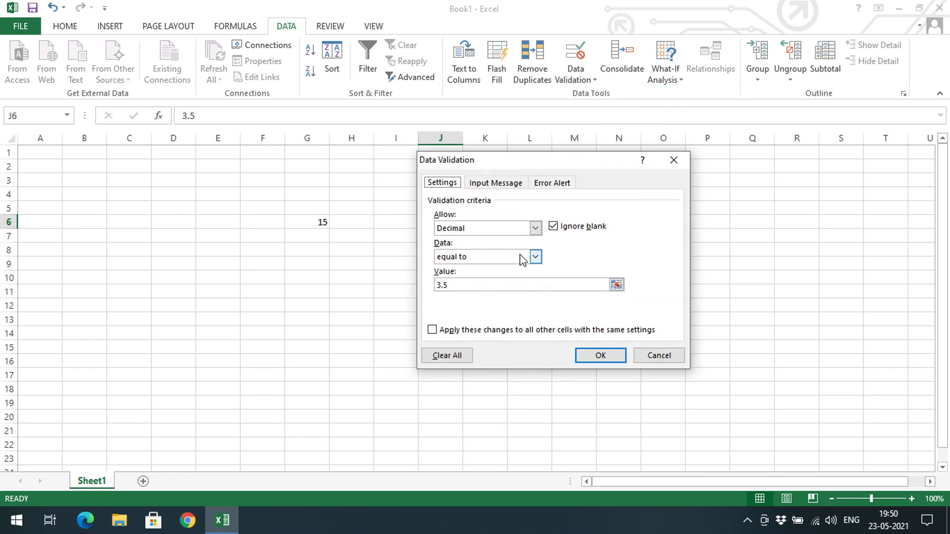
click(485, 258)
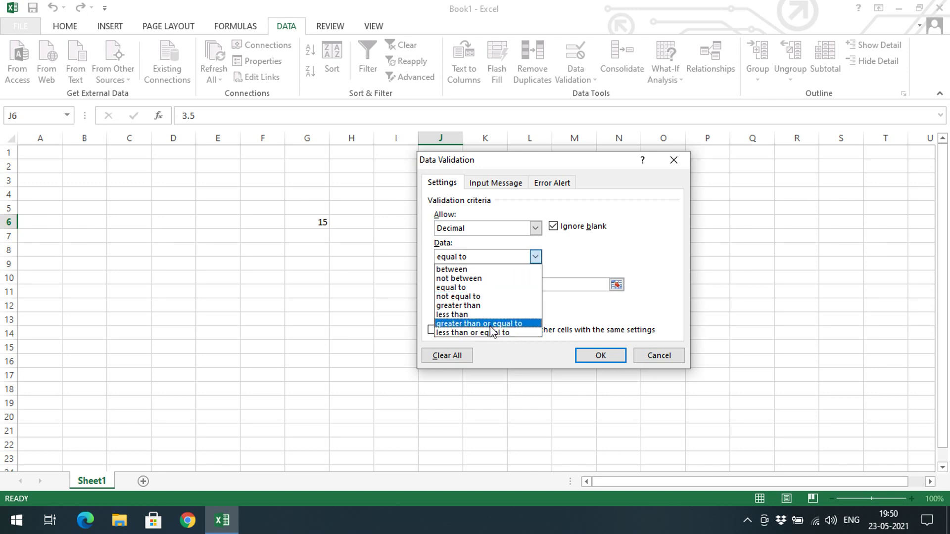
click(643, 358)
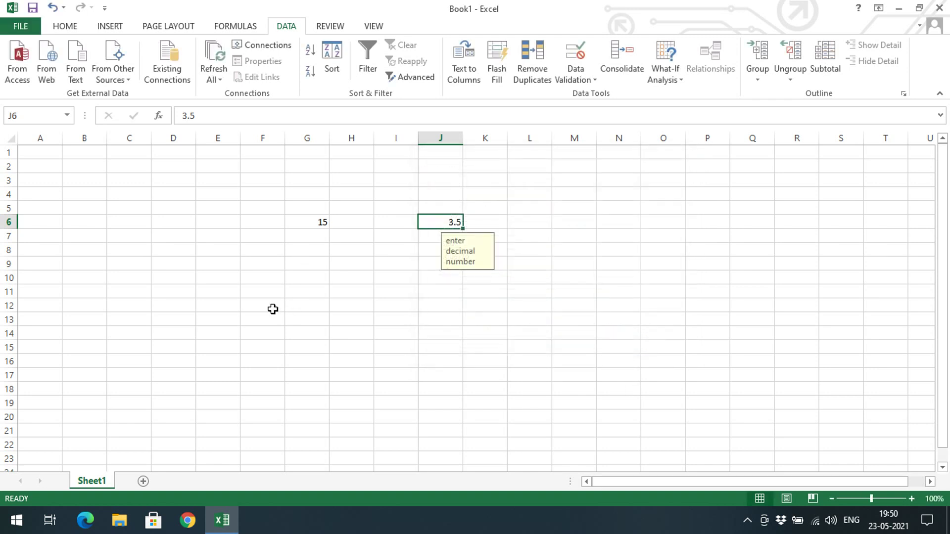
click(113, 236)
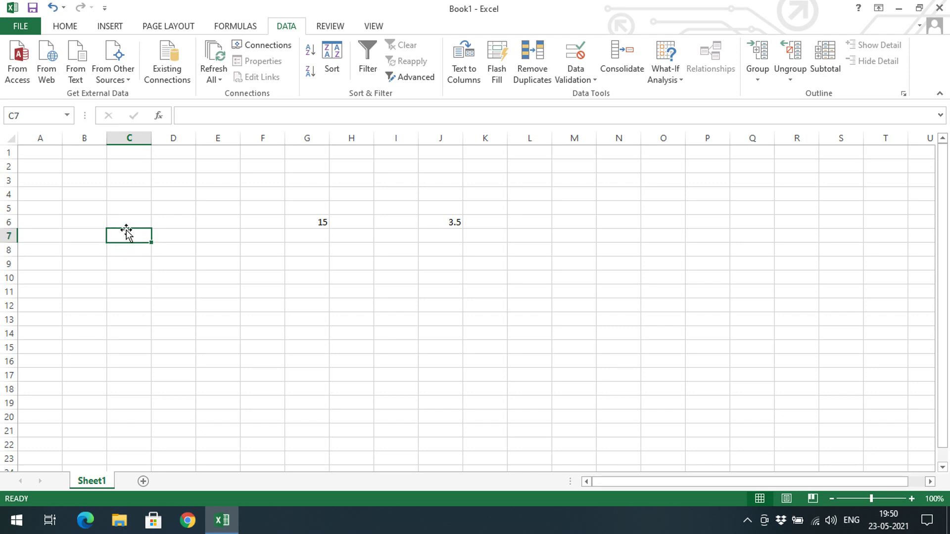
click(144, 219)
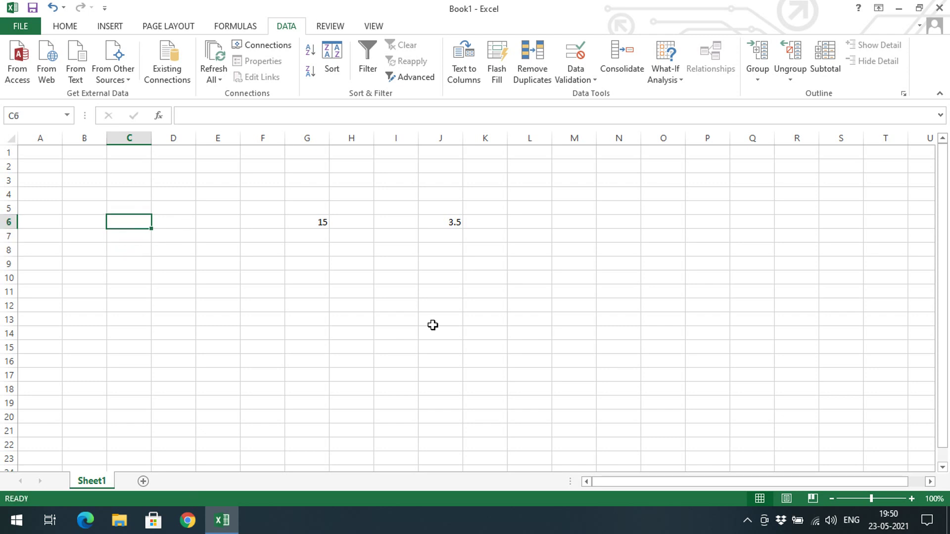
click(313, 223)
drag(467, 222, 460, 221)
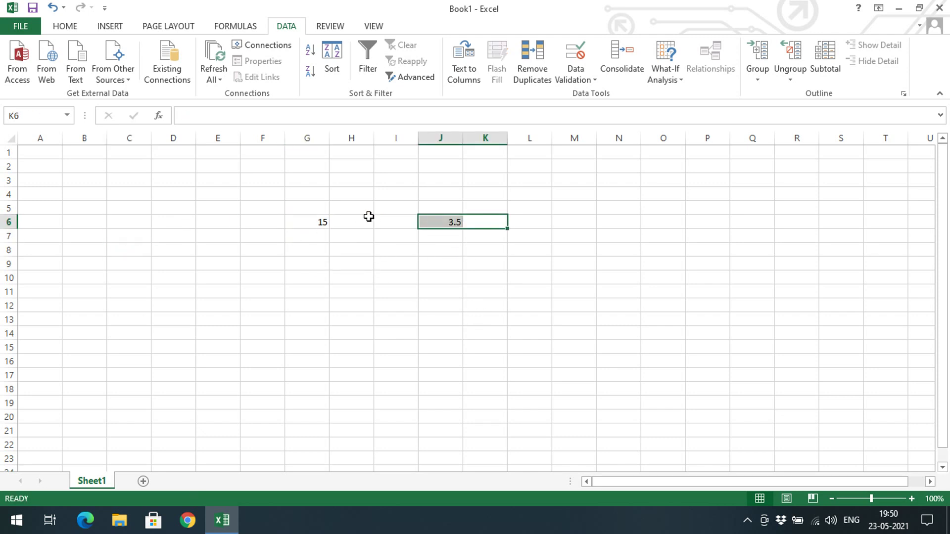
click(146, 221)
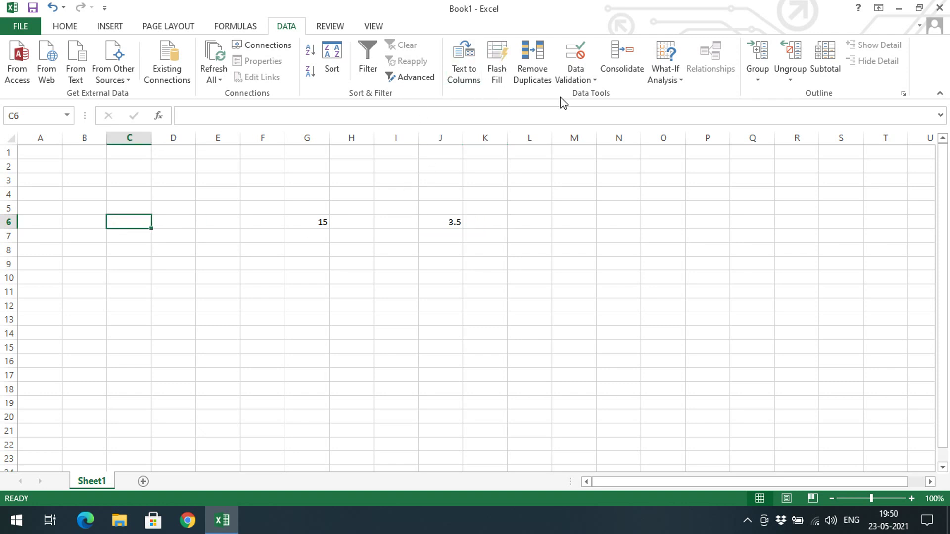
click(573, 80)
click(591, 94)
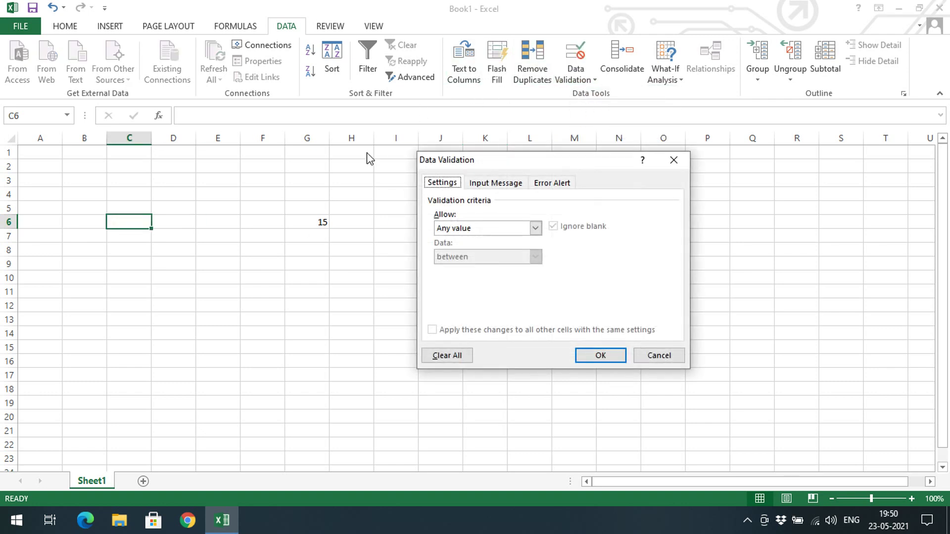
click(479, 227)
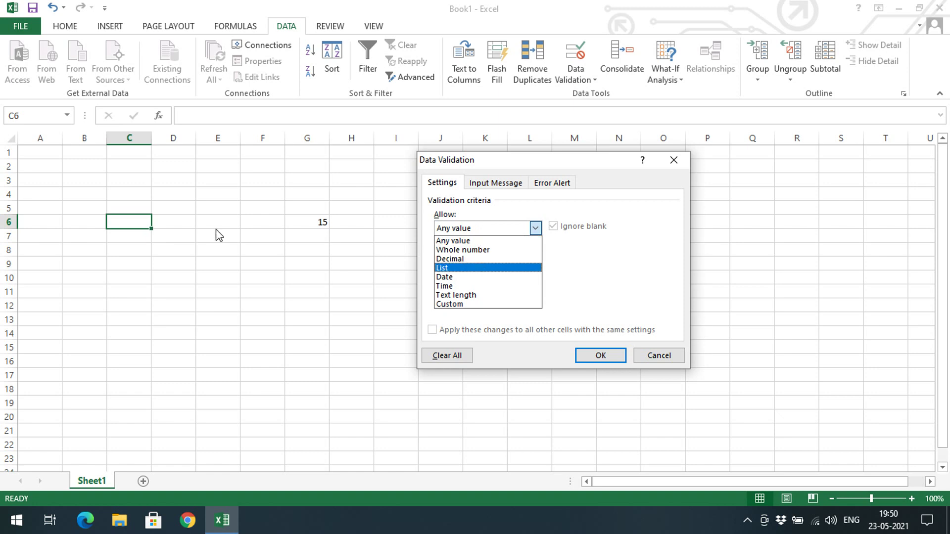
click(641, 355)
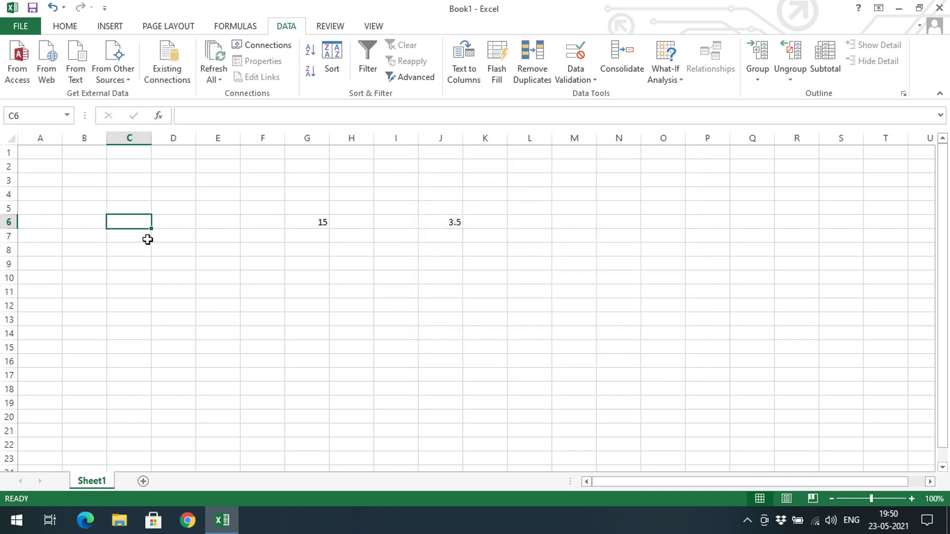
- Enter the list items abc, def and ghu in cells B6 through B8
click(85, 222)
text(abc)
key(Return)
text(def)
key(Return)
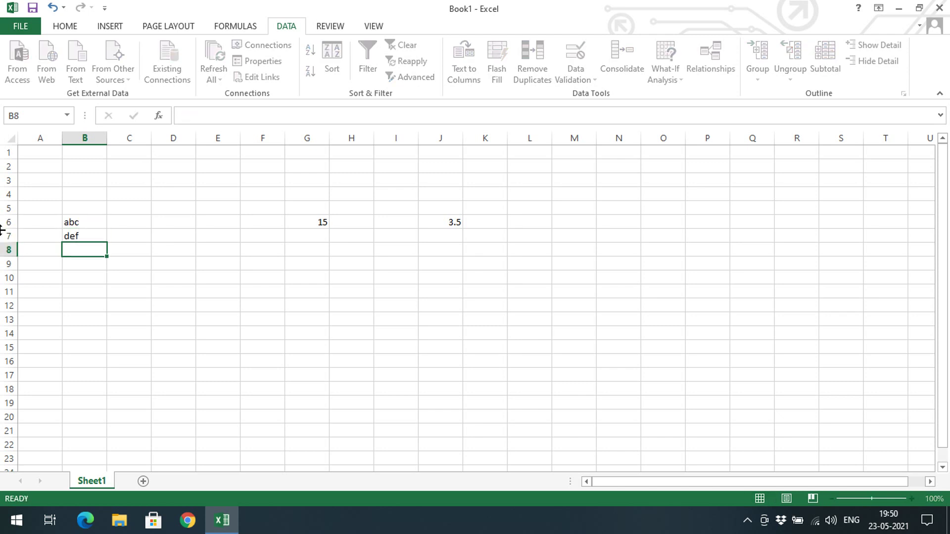
text(ghu)
key(Return)
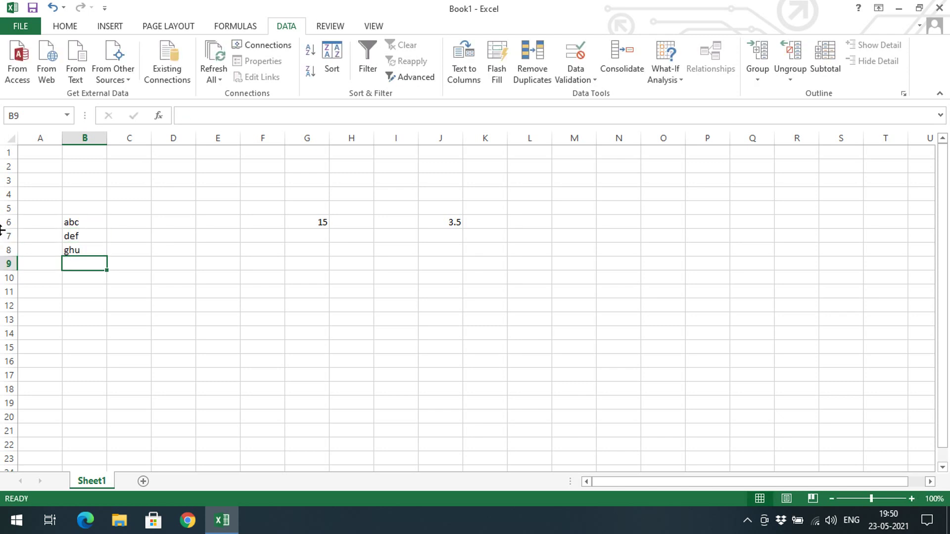
- Give cell C6 a List validation rule that takes its source from cells B6 through B8
click(133, 220)
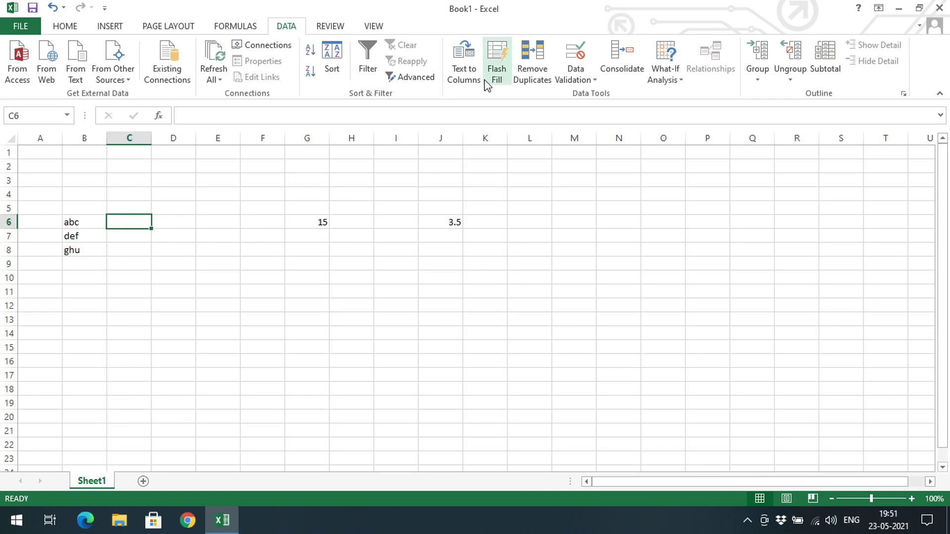
click(569, 79)
click(595, 96)
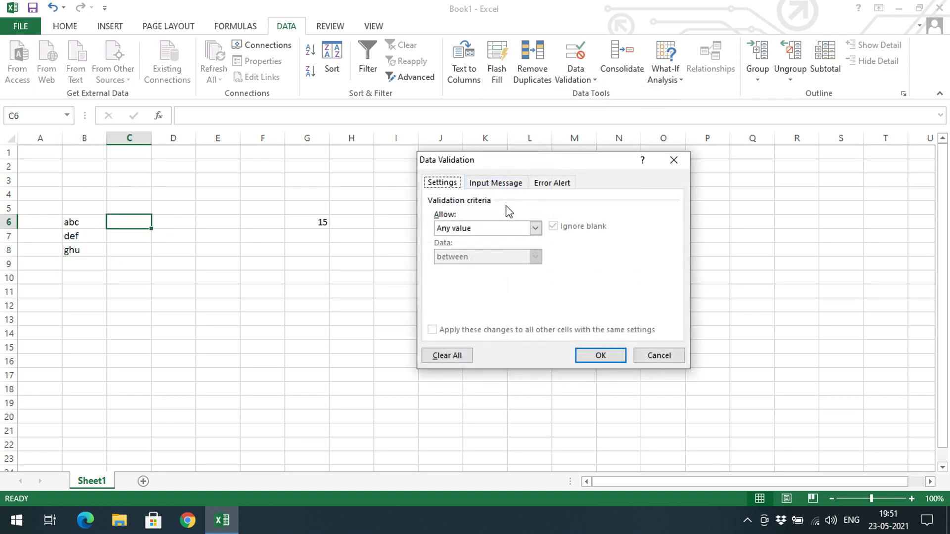
click(501, 226)
click(502, 272)
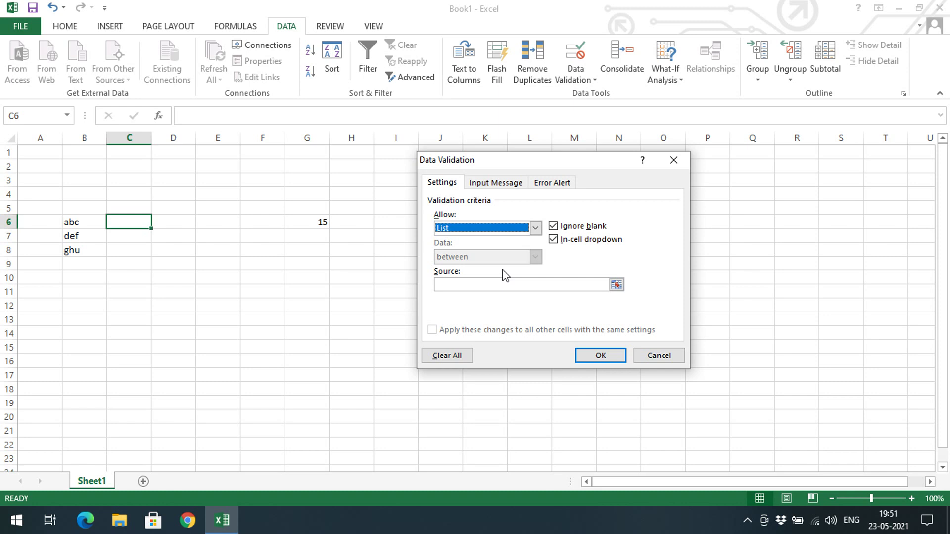
click(616, 285)
drag(85, 227, 81, 253)
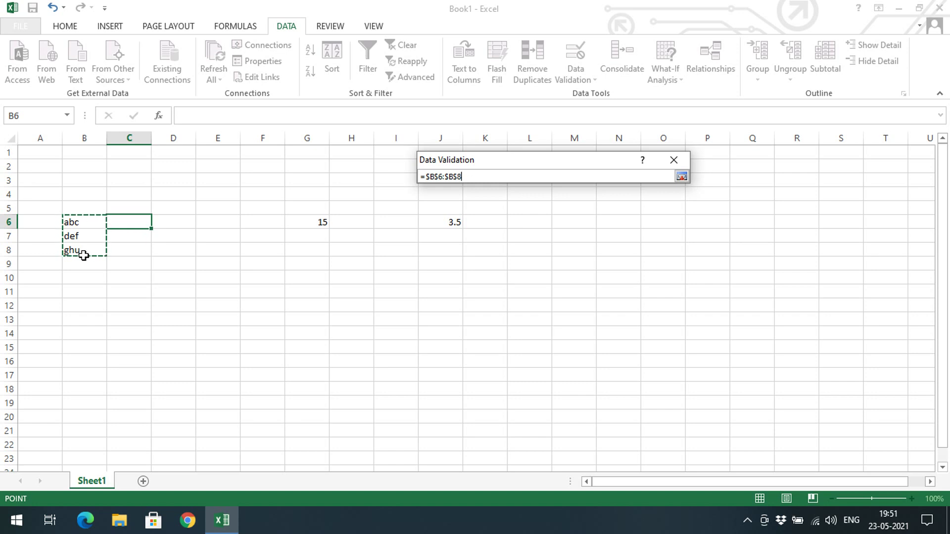
key(Return)
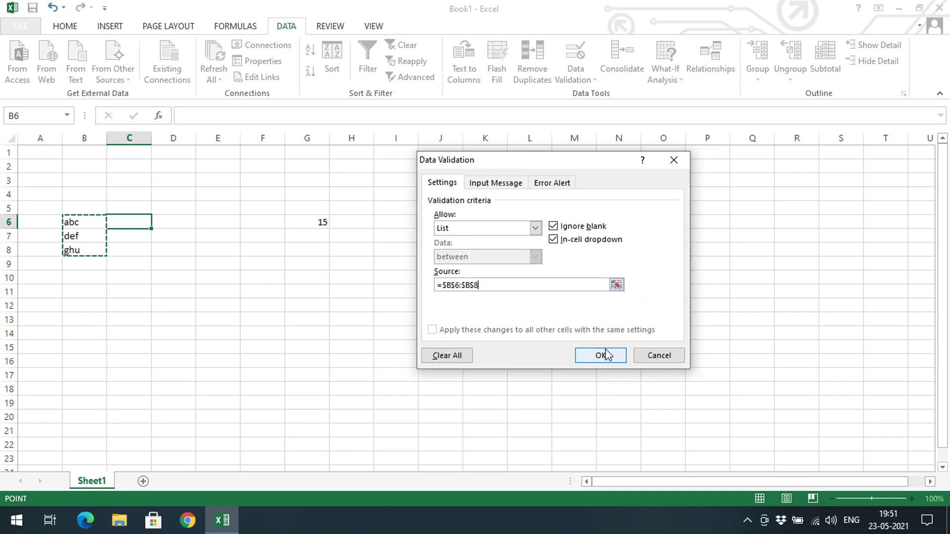
- Add the input message "enter from list" and a Stop error alert reading "incorrect" to C6's list rule, then apply it
click(491, 185)
click(504, 280)
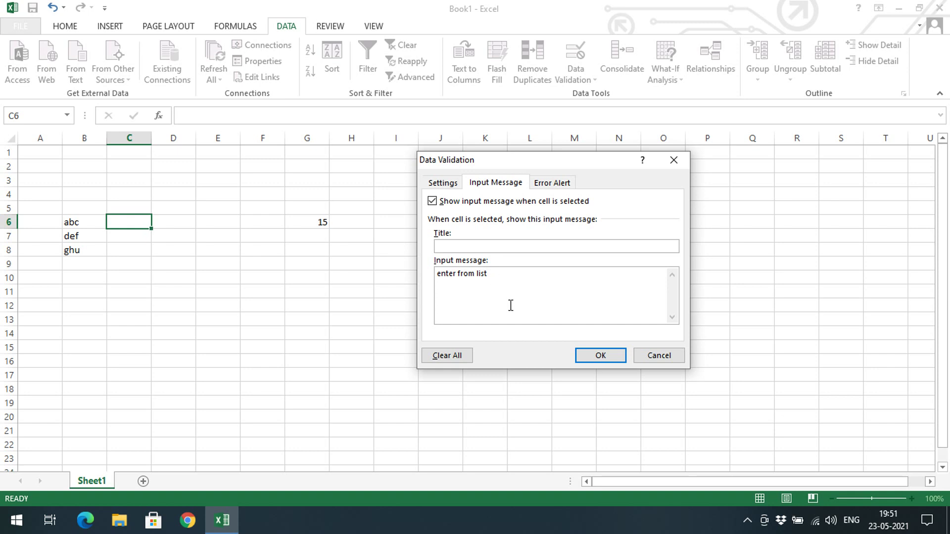
click(548, 186)
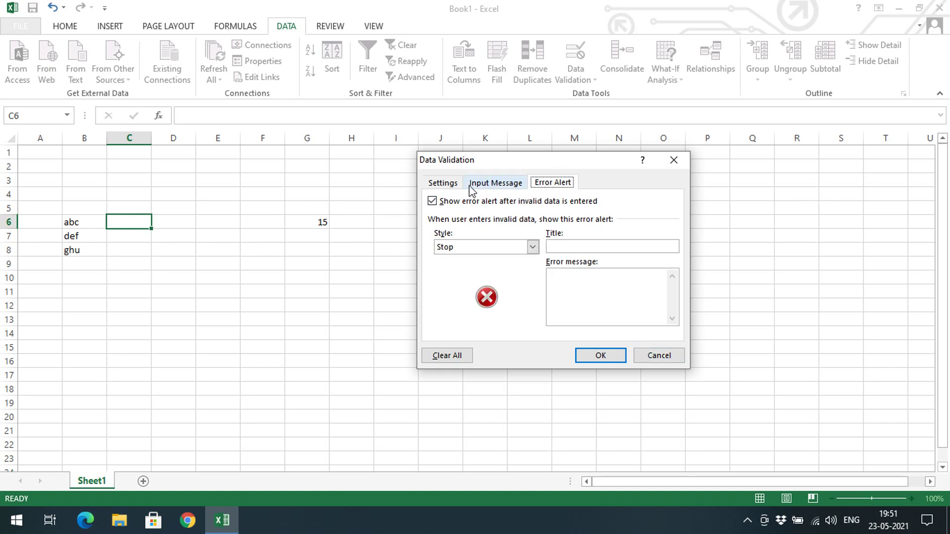
click(472, 201)
click(501, 201)
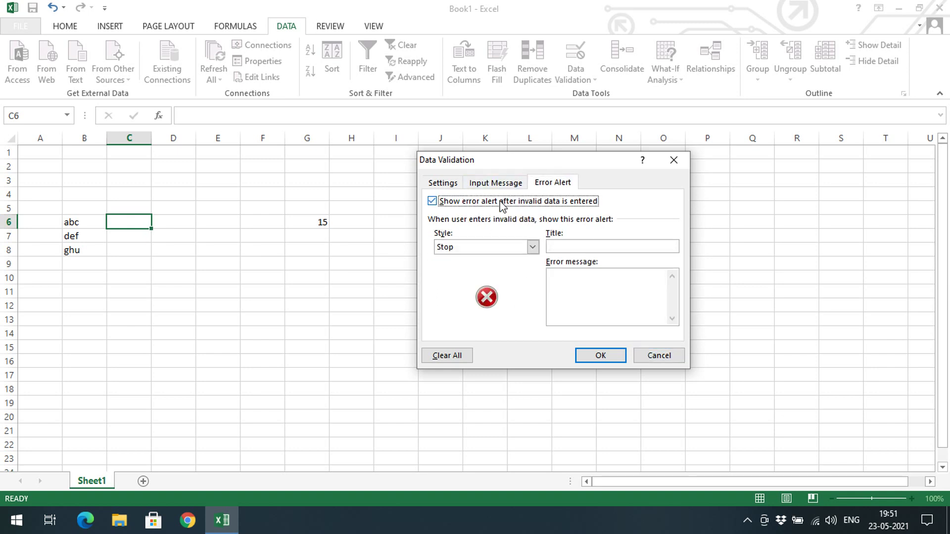
click(580, 292)
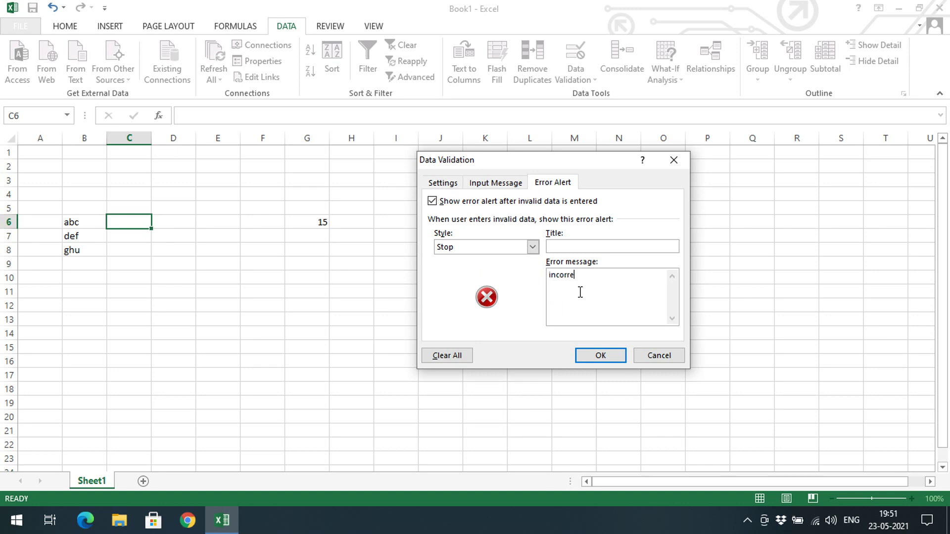
click(612, 355)
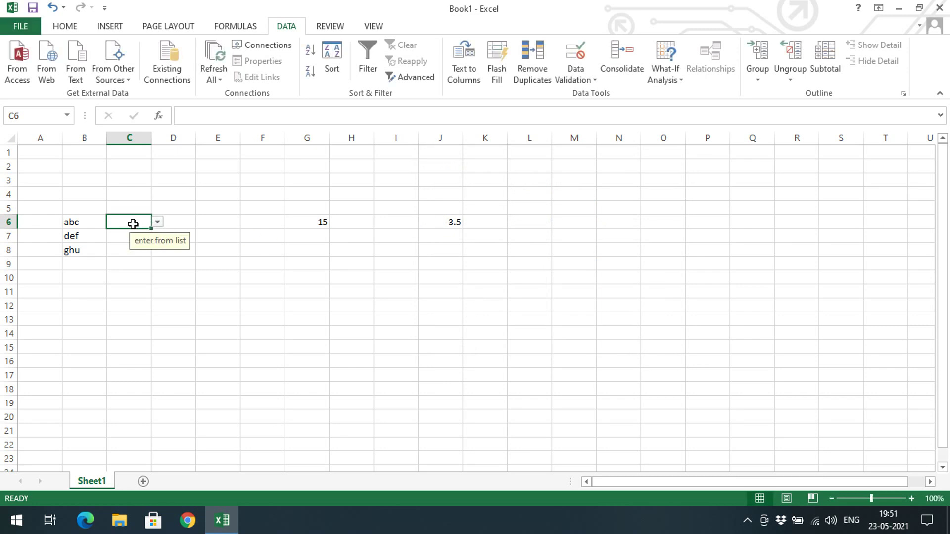
- Try to enter the unlisted value nnn in cell C6, retry it once and cancel the entry
text(nnn)
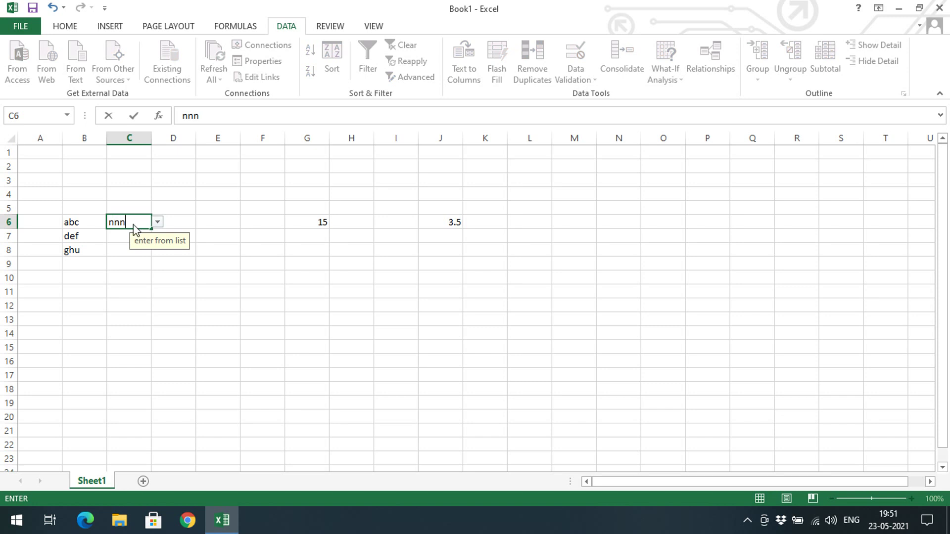
key(Return)
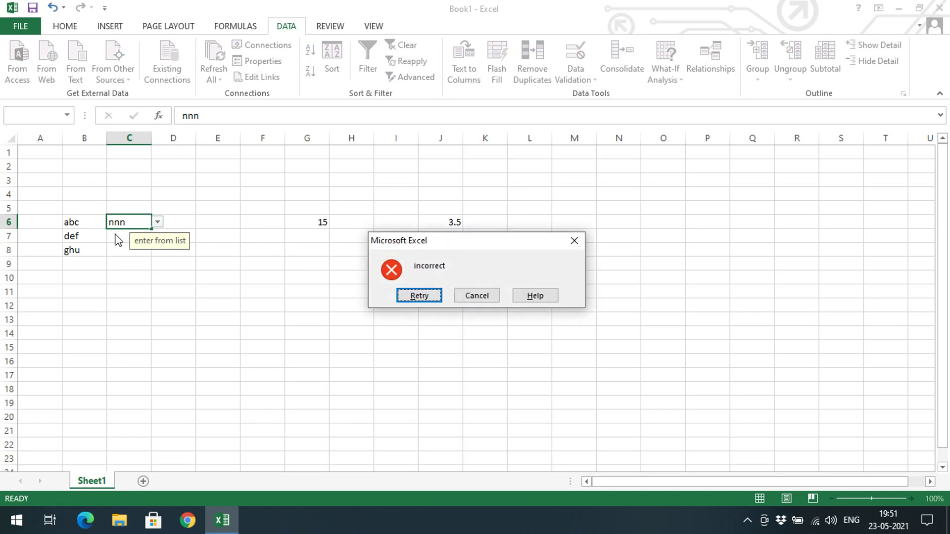
click(419, 296)
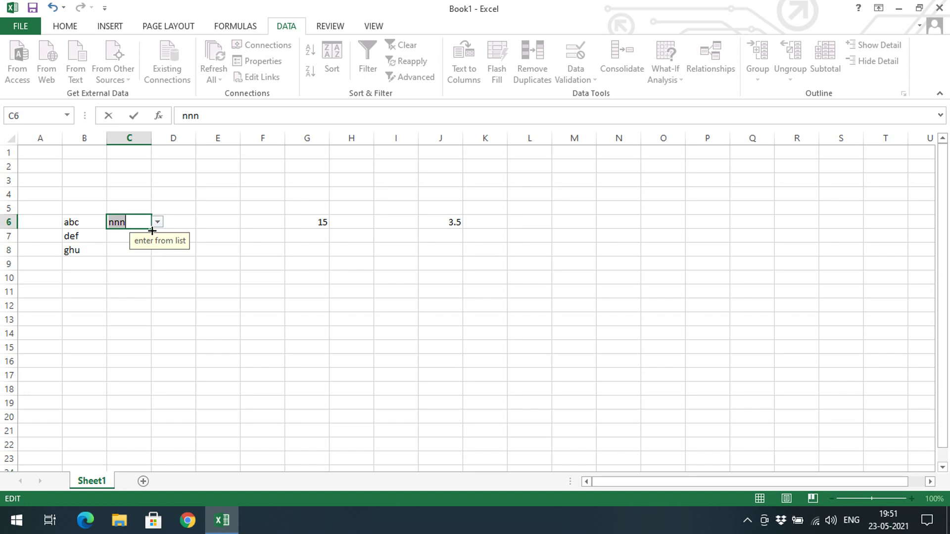
key(Return)
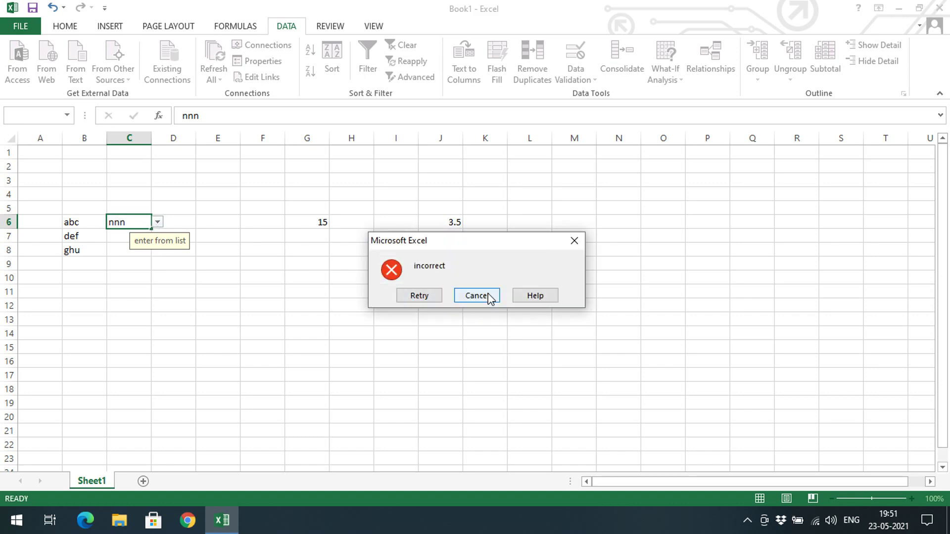
click(490, 297)
- Choose def from the in-cell list of cell C6 and reselect the cell
click(158, 222)
click(161, 225)
click(161, 222)
click(127, 243)
click(102, 292)
click(116, 221)
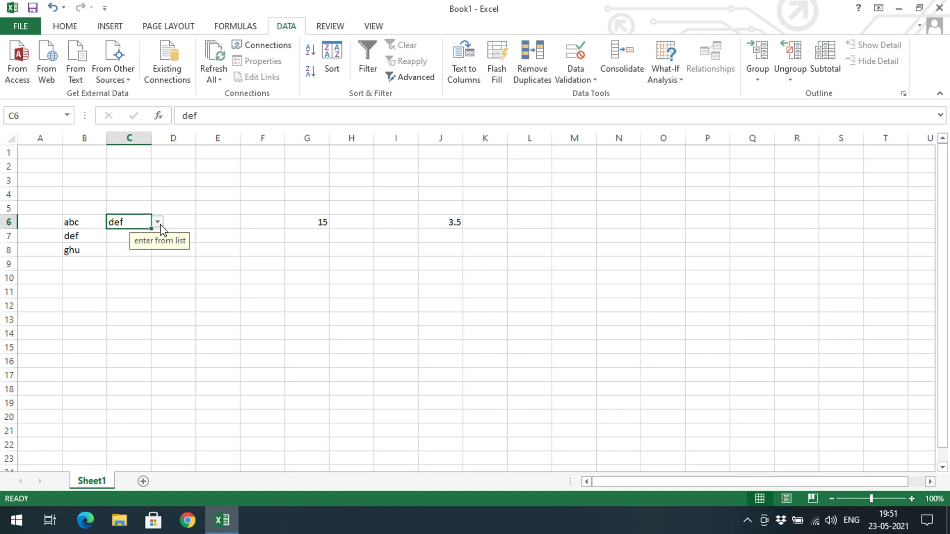
click(161, 301)
click(121, 225)
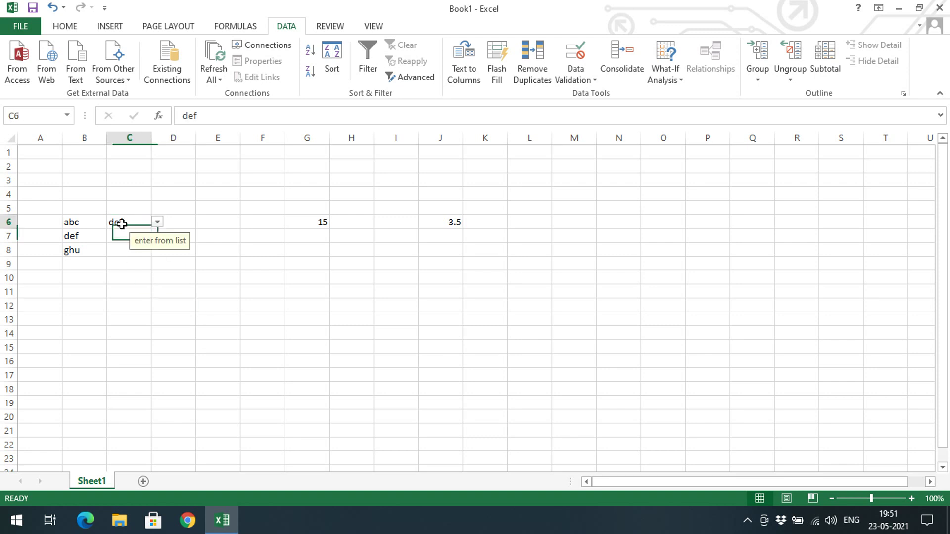
click(212, 224)
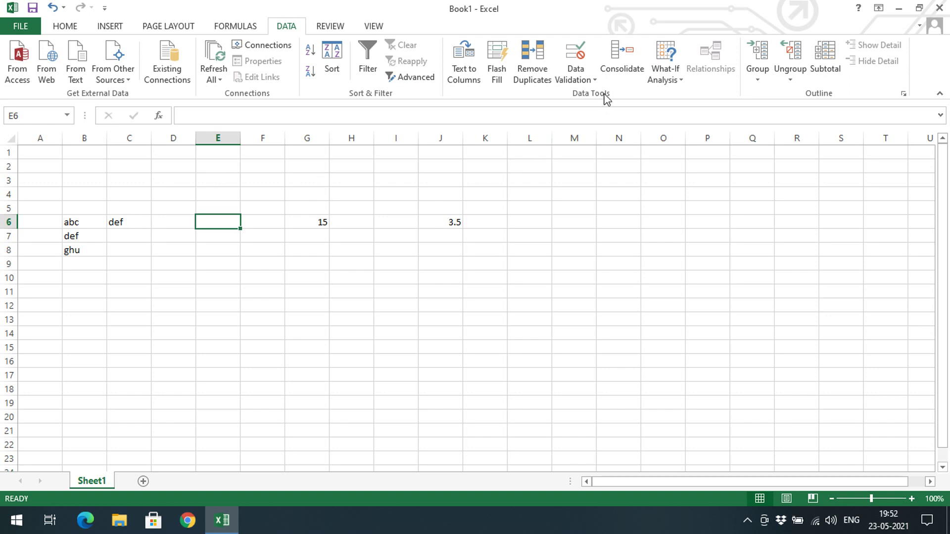
click(594, 81)
click(601, 94)
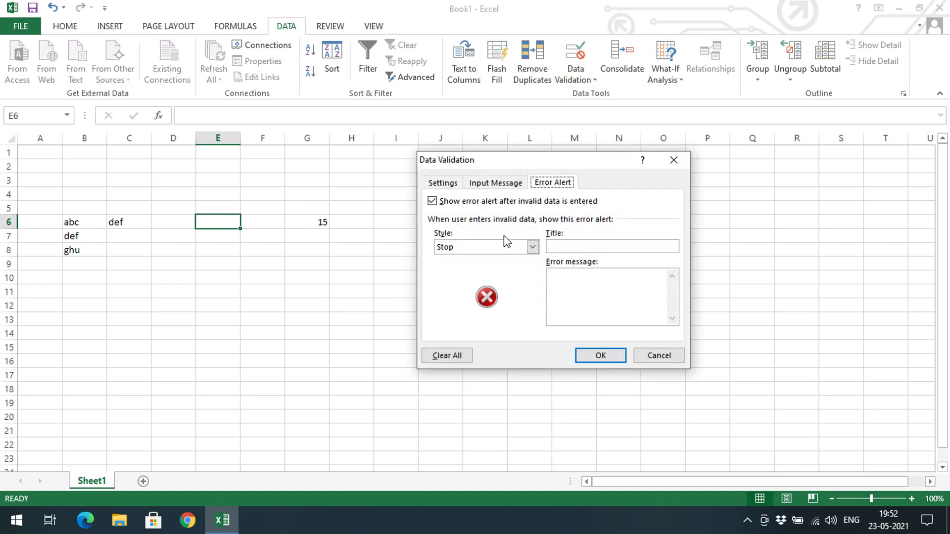
click(442, 182)
click(534, 227)
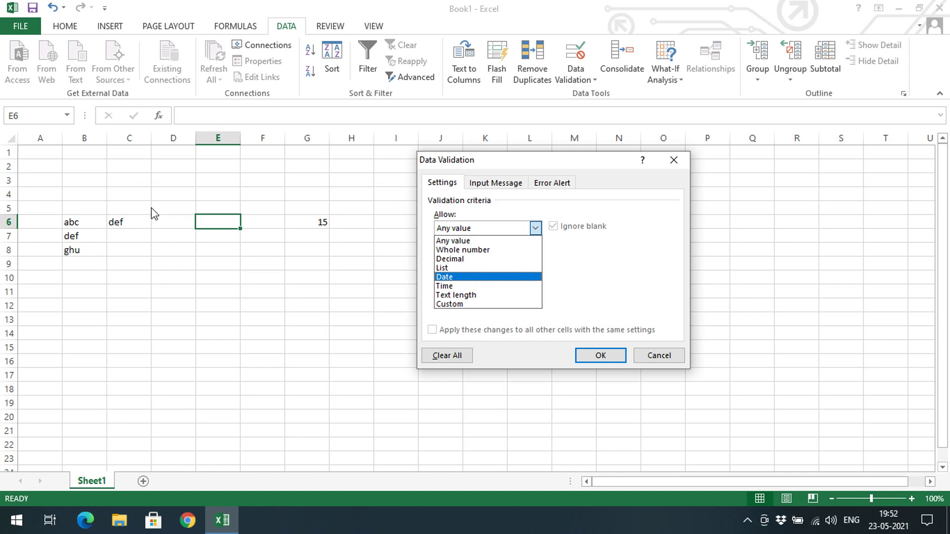
click(659, 354)
- Enter the dates 23-05-2021 in cell B12 and 31-05-2021 in cell B13
click(245, 305)
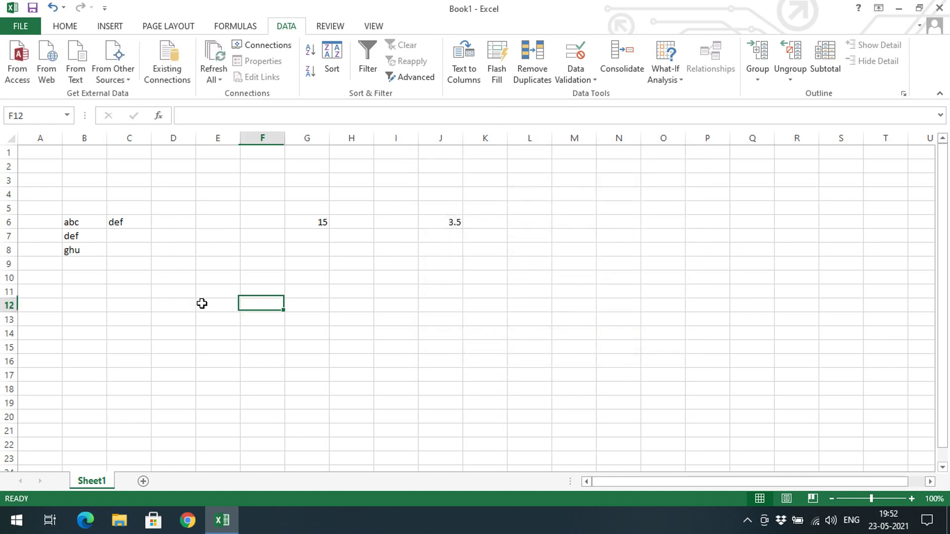
key(Left)
key(Left)
click(87, 302)
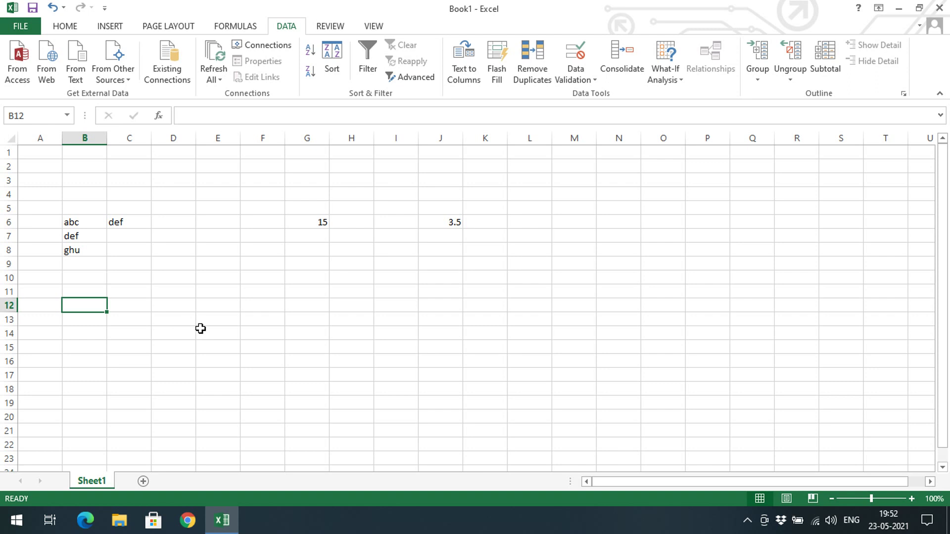
text(23)
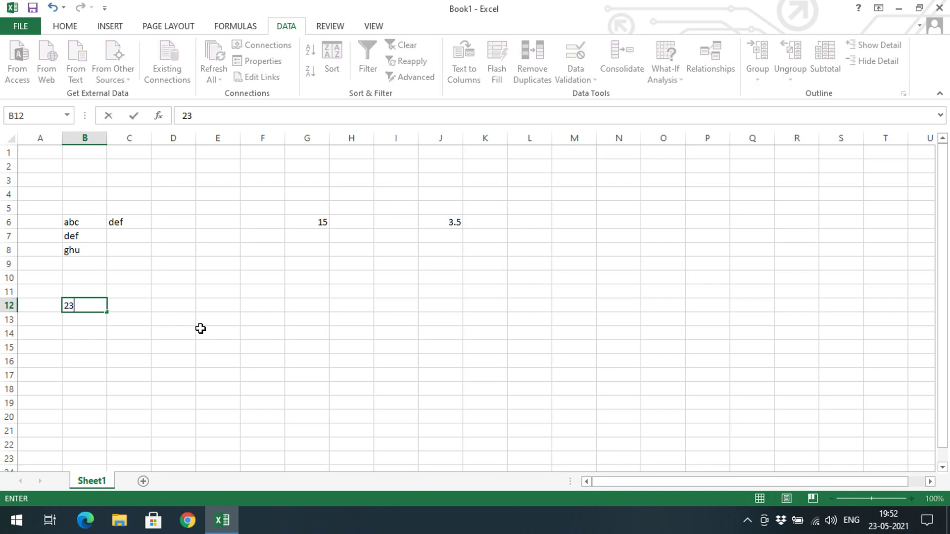
text(-05-2021)
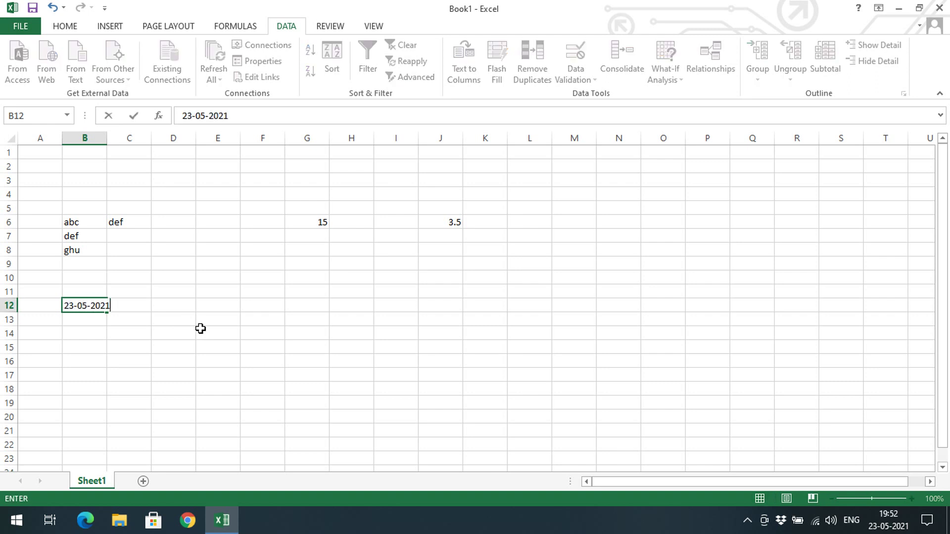
key(Return)
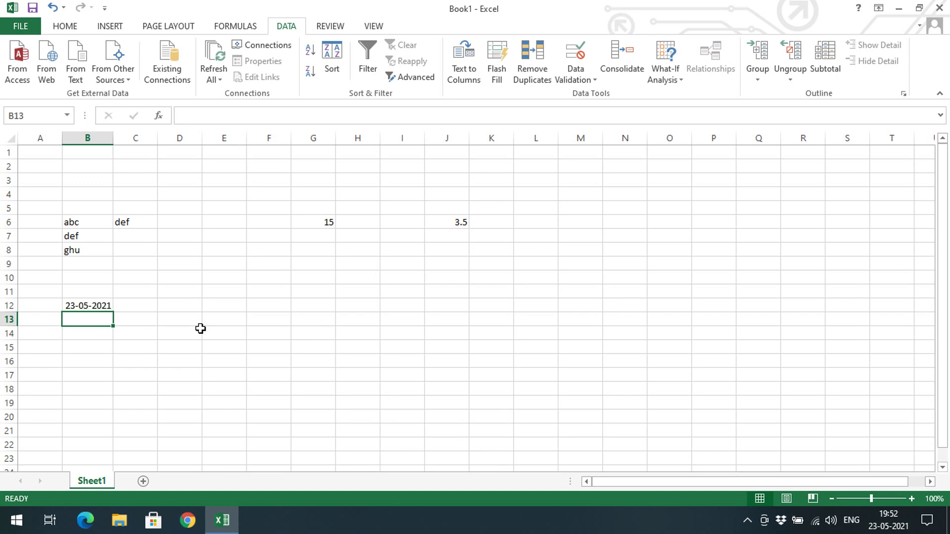
text(31-05-2021)
key(Return)
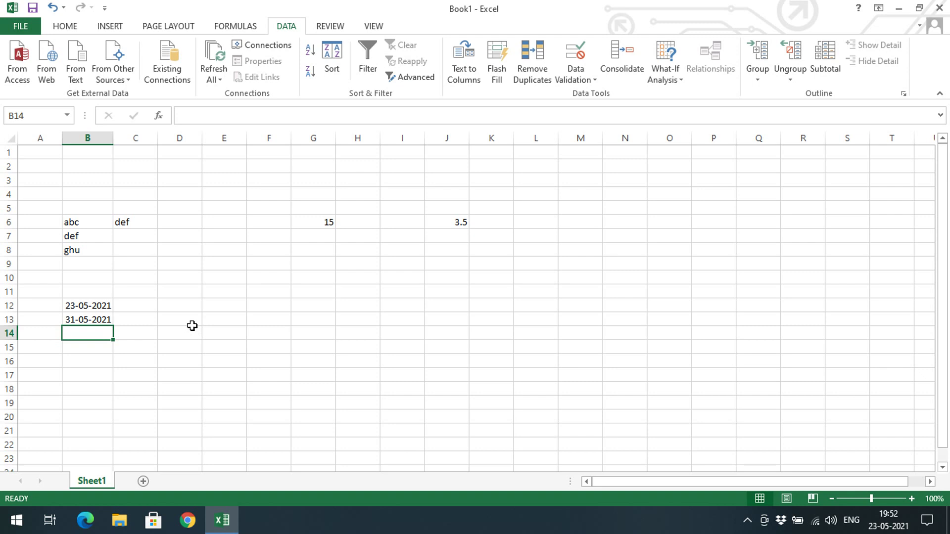
- Set cell D12's validation to Date between the start date in B12 and the end date in B13
click(177, 307)
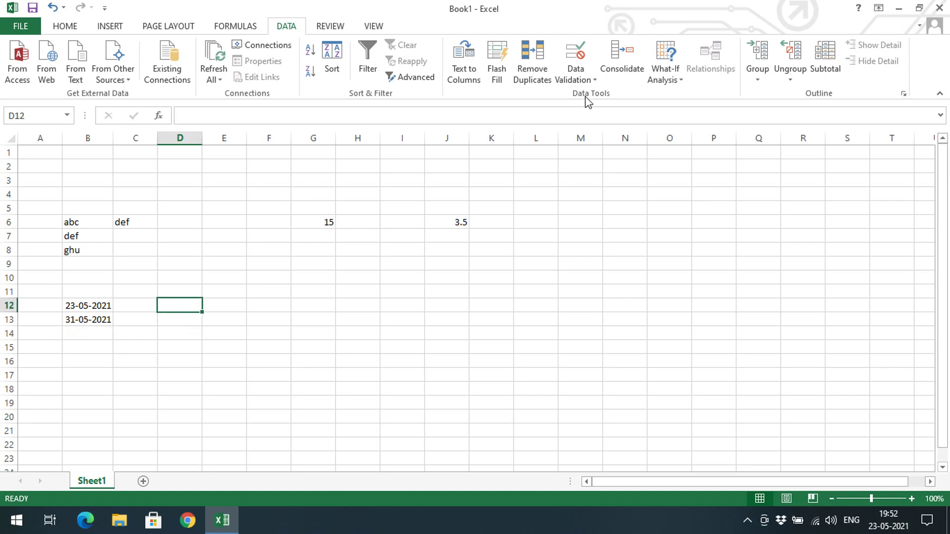
click(575, 75)
click(600, 97)
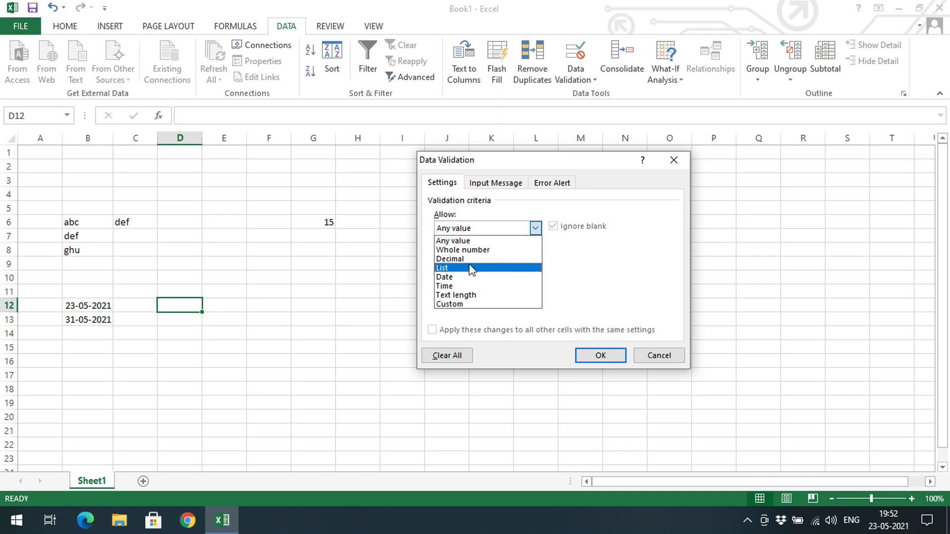
click(471, 277)
click(482, 283)
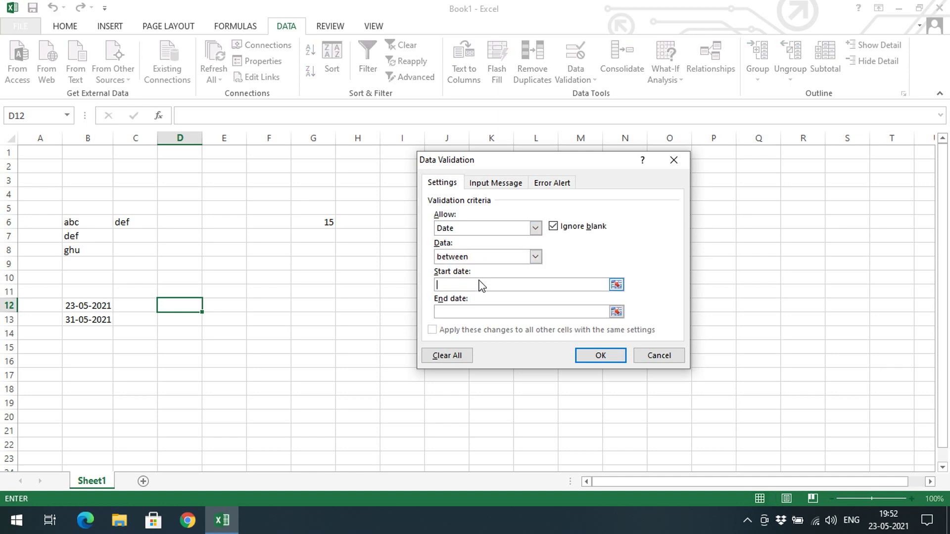
click(615, 284)
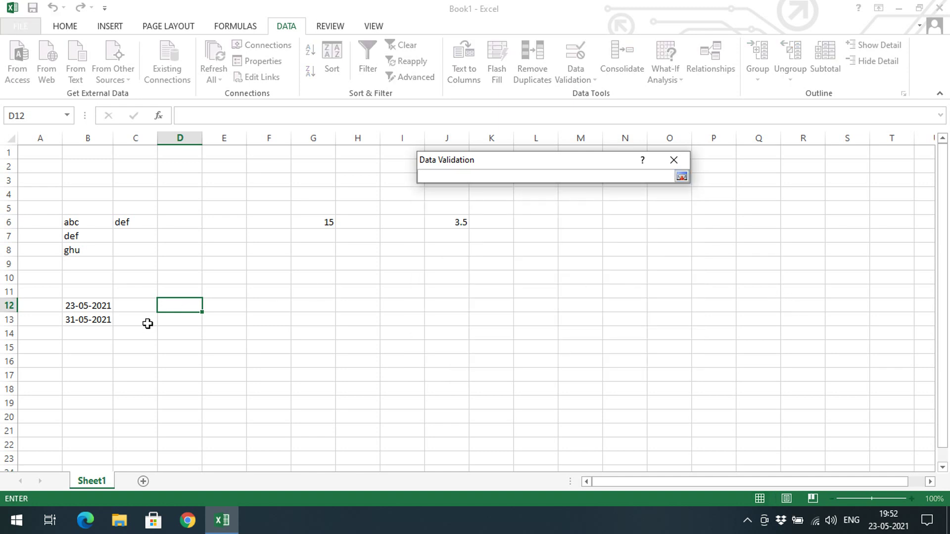
click(98, 305)
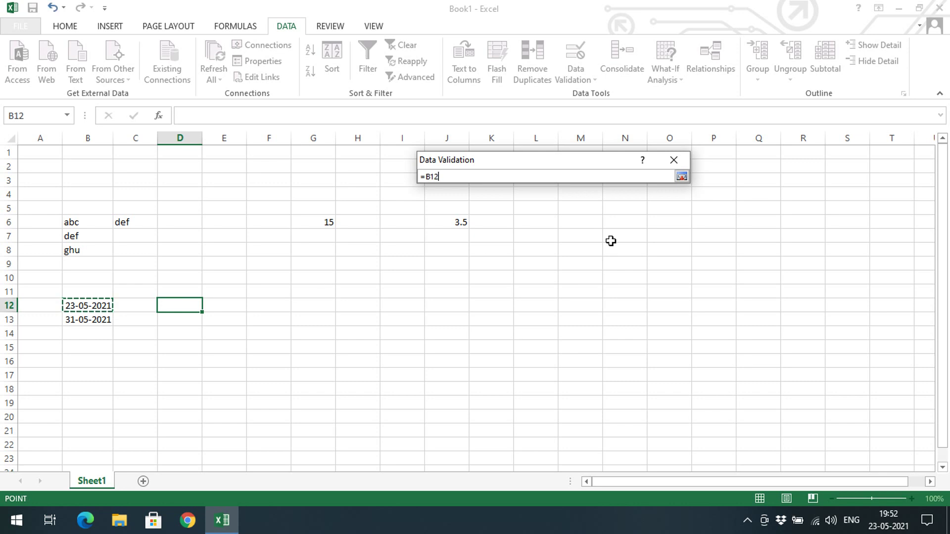
click(681, 176)
click(617, 309)
click(92, 320)
click(682, 176)
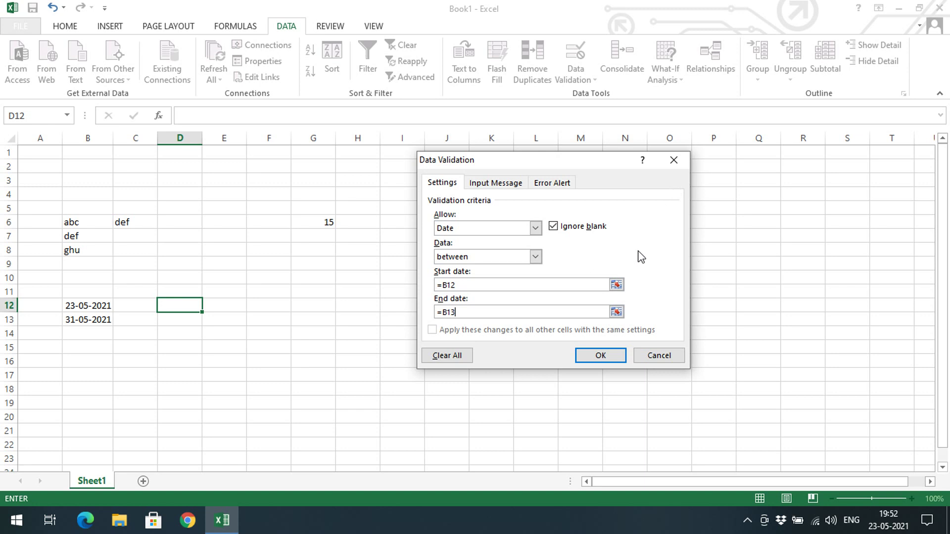
- Add the input message "enter date in dd-mm-yyyy" to D12's date rule and apply it
click(481, 184)
click(509, 279)
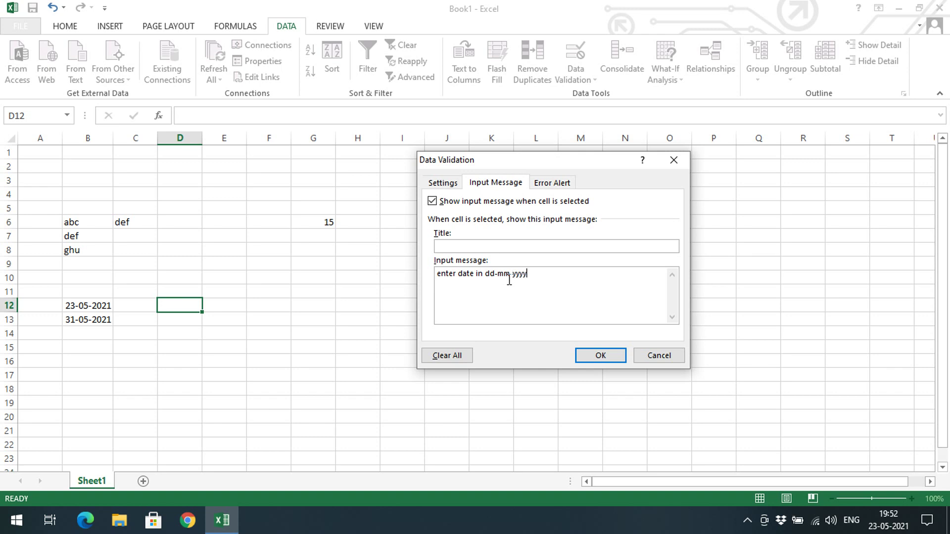
click(596, 355)
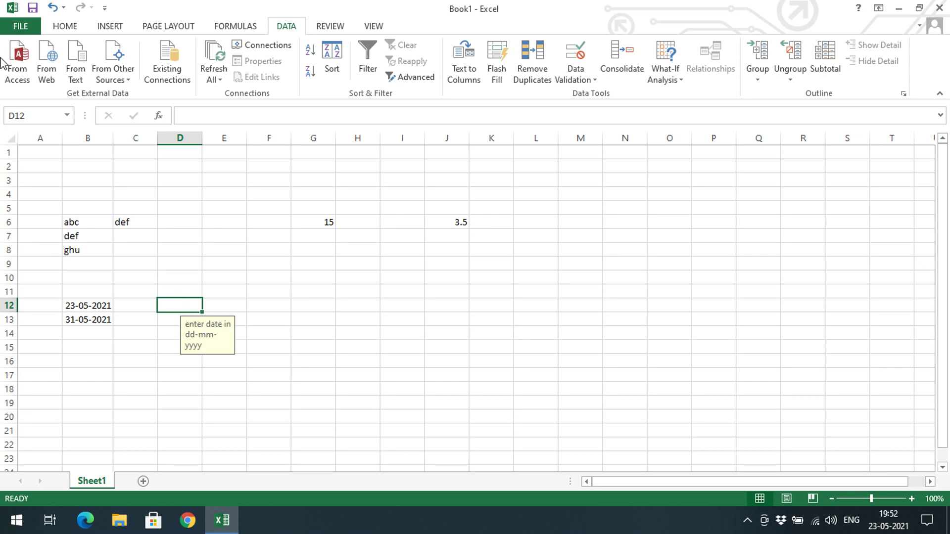
- Test D12's date rule by trying to enter the out-of-range date 21-03-2021, and cancel the entry
text(21-03.20)
key(BackSpace)
key(BackSpace)
text(2021)
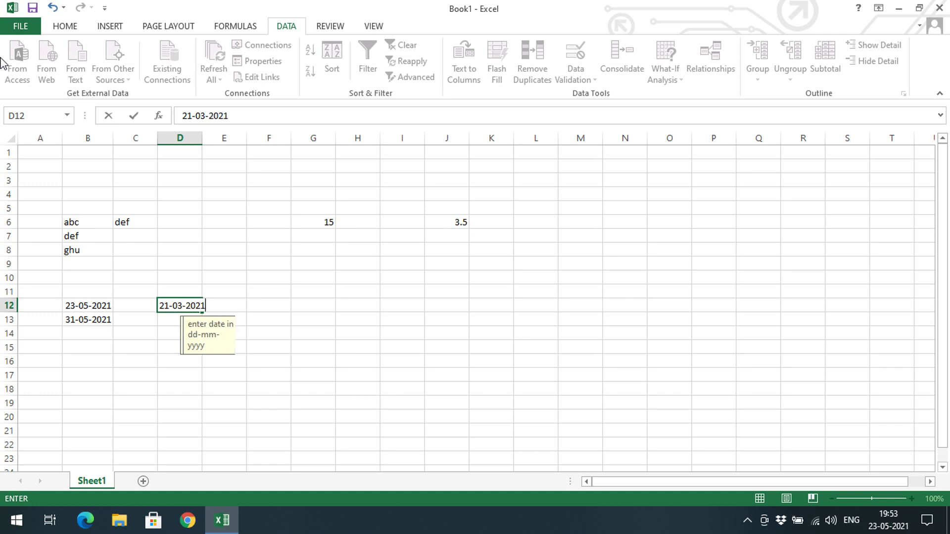
key(Return)
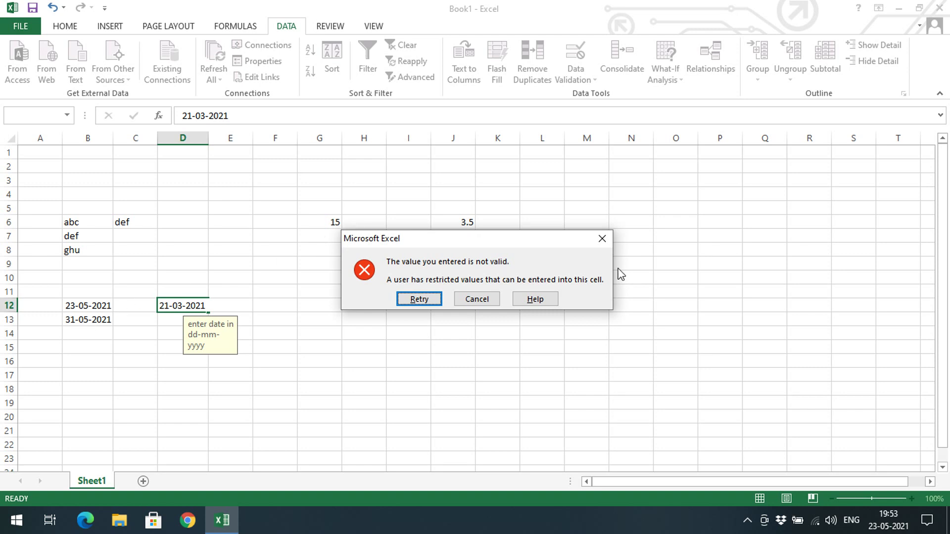
click(477, 299)
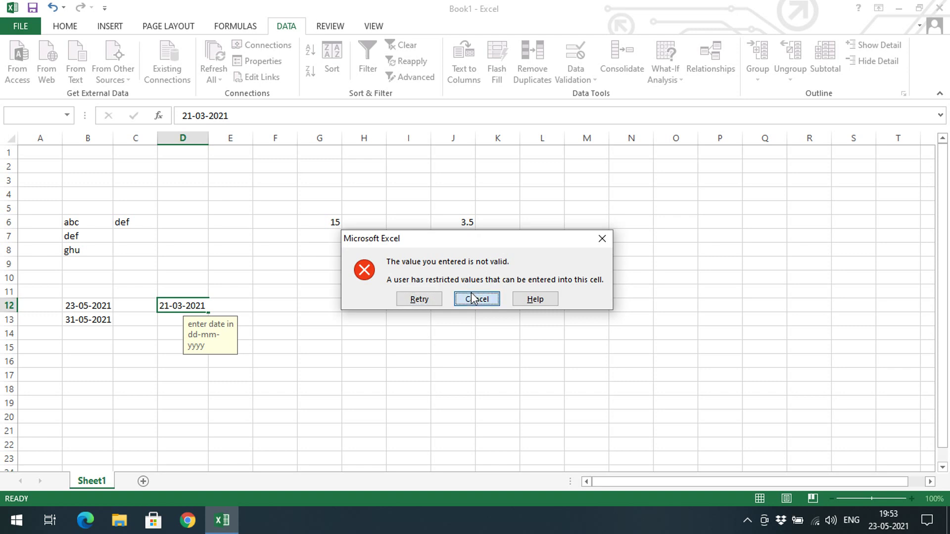
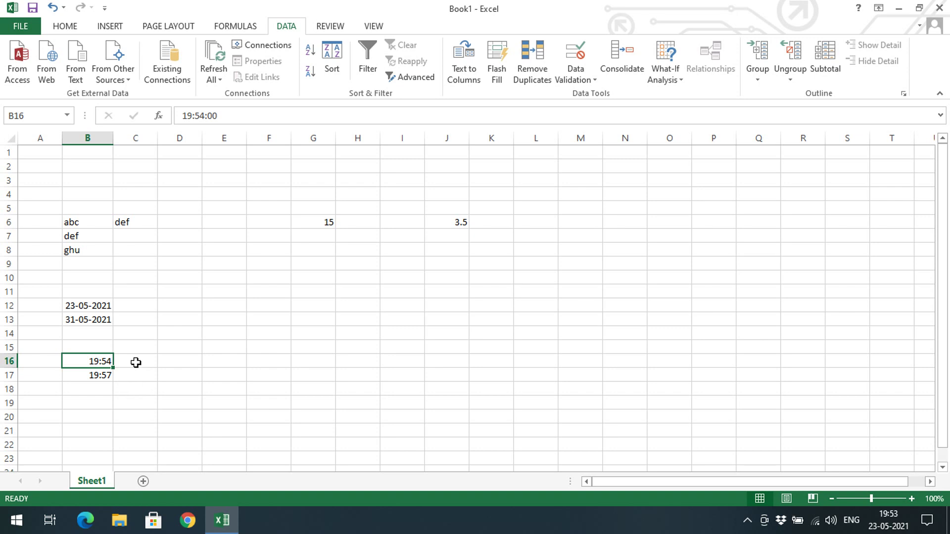
- Set cell C16's validation to Time between the start time in B16 and the end time in B17
click(575, 79)
click(591, 92)
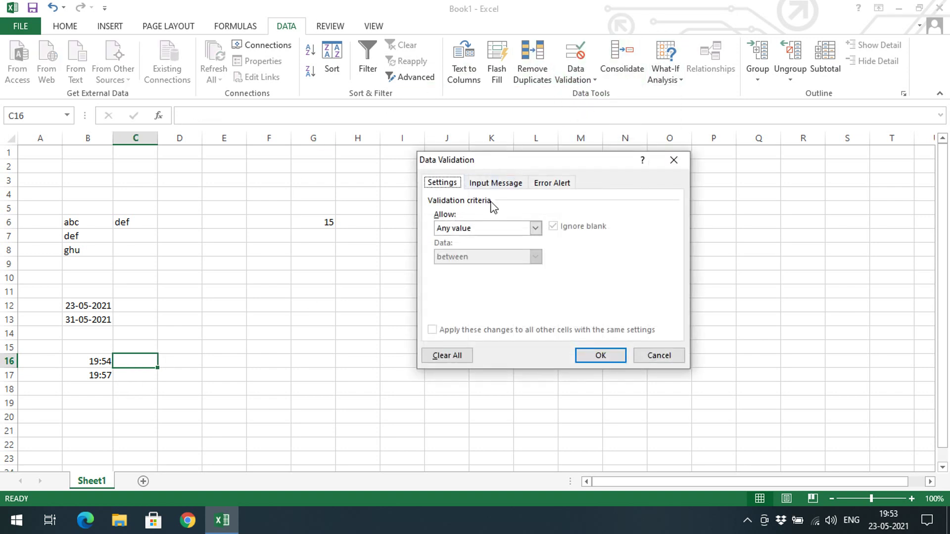
click(469, 229)
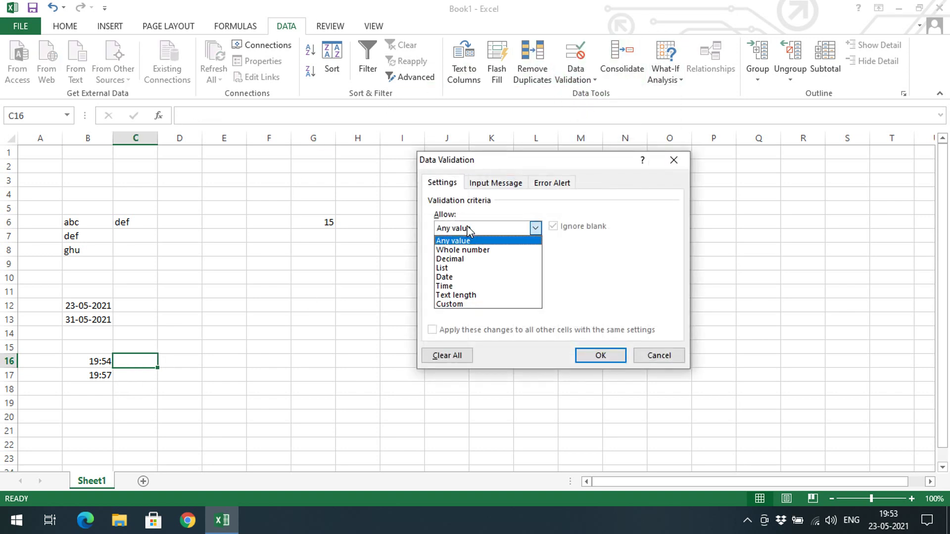
click(468, 286)
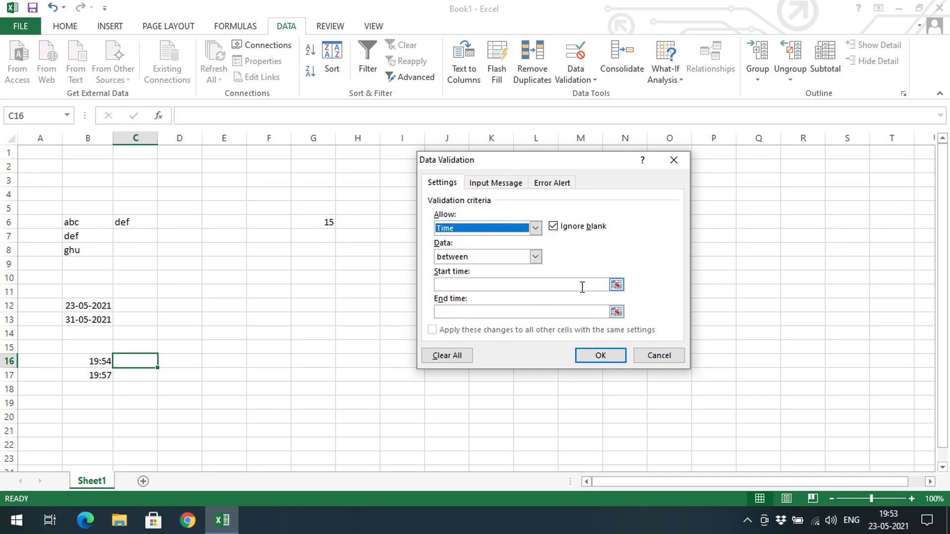
click(616, 284)
click(87, 361)
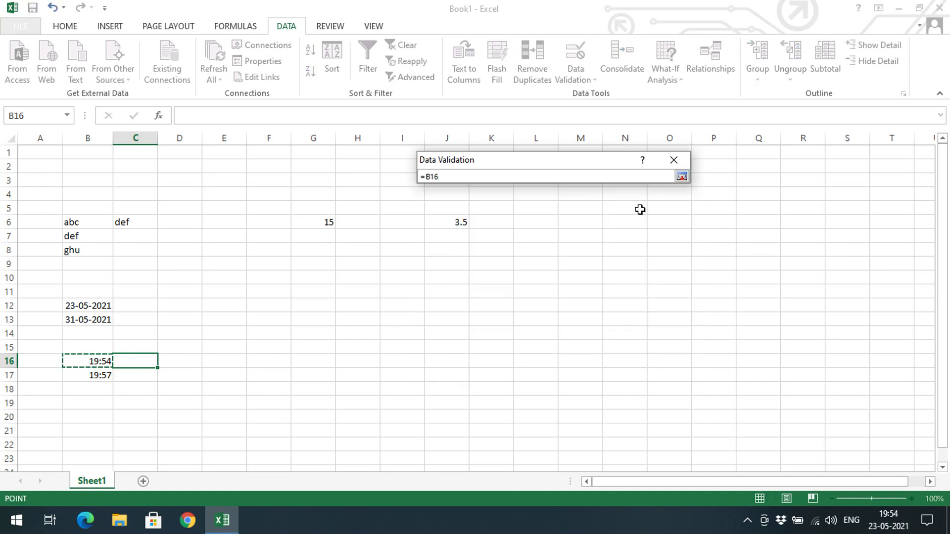
click(681, 176)
click(618, 315)
click(105, 374)
click(681, 176)
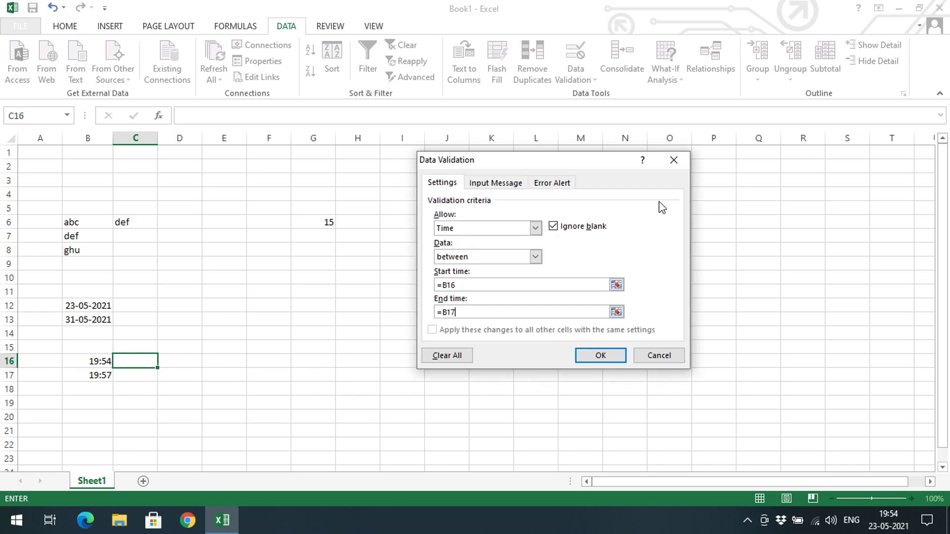
click(510, 257)
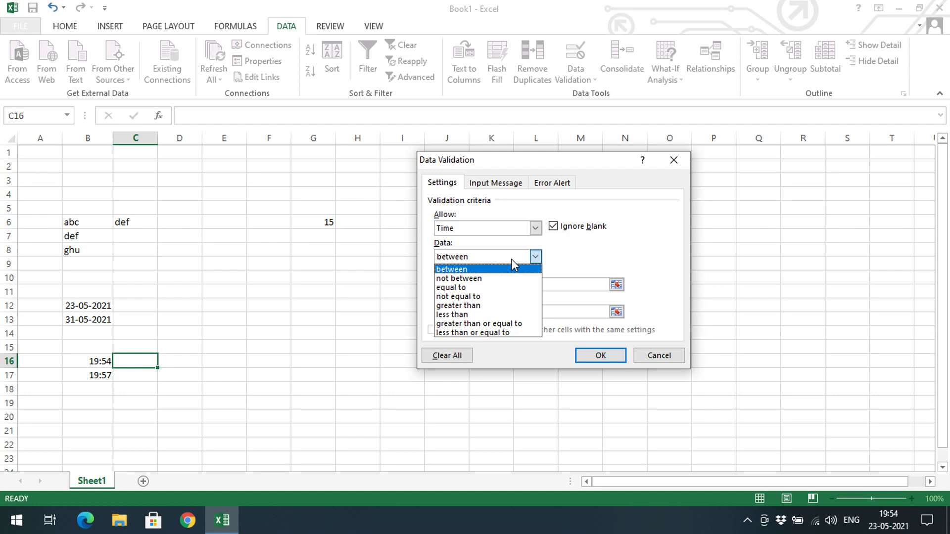
click(513, 261)
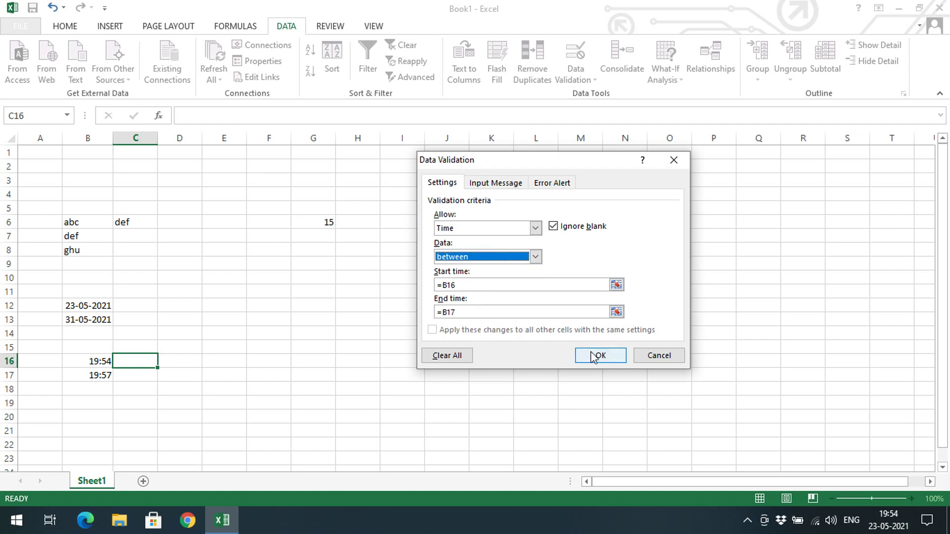
- Add the input message "enter time in hh:mm" to C16's time rule and apply it
click(491, 186)
click(515, 289)
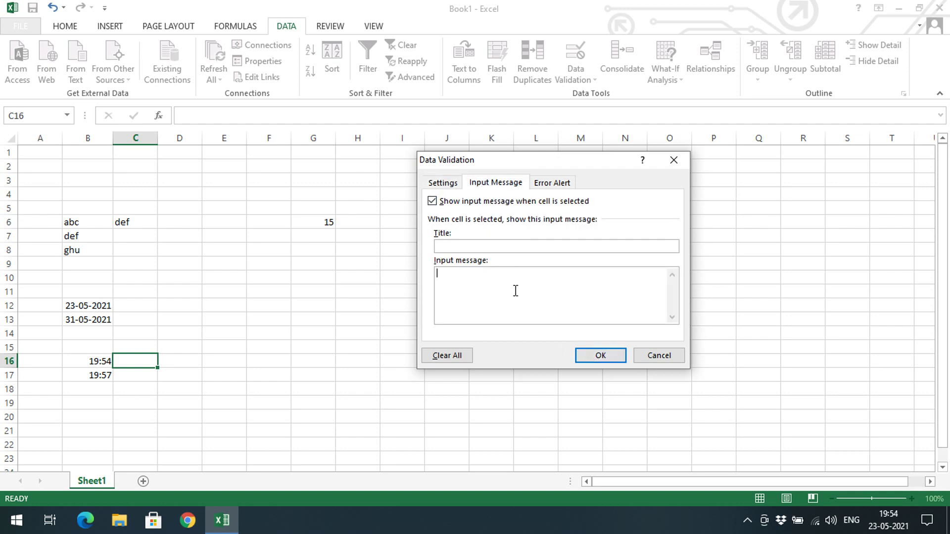
text(enter time in hh:mm)
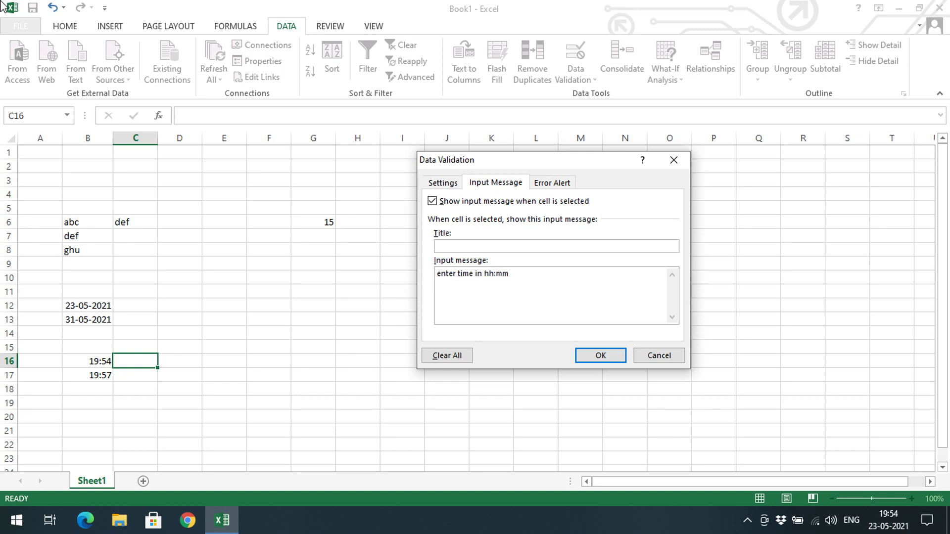
click(600, 352)
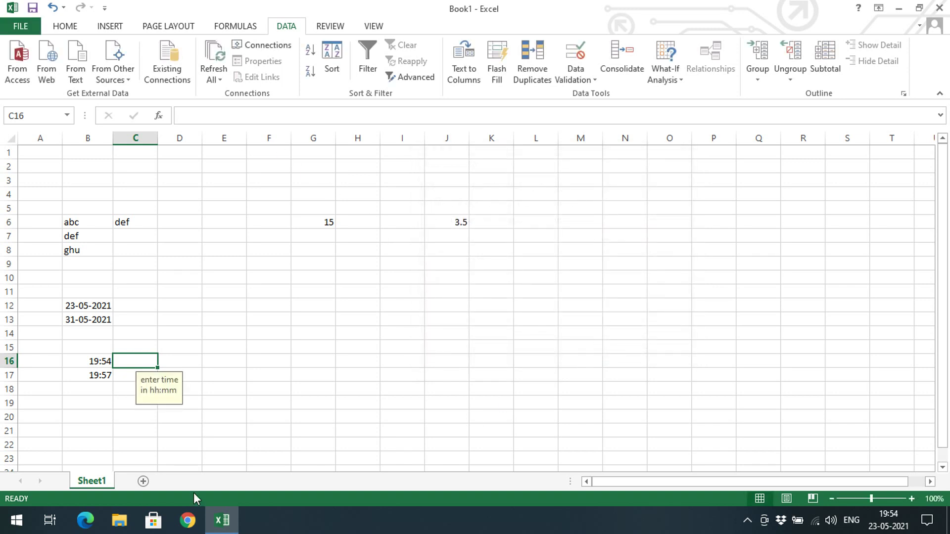
- Test C16's time rule by trying to enter 19:50, and cancel the entry
text(19:50)
key(Return)
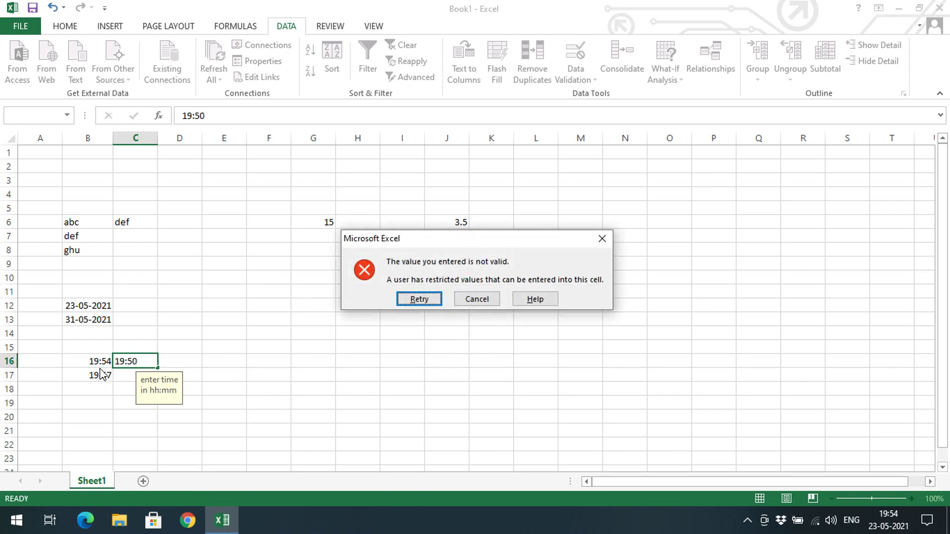
click(468, 300)
click(414, 351)
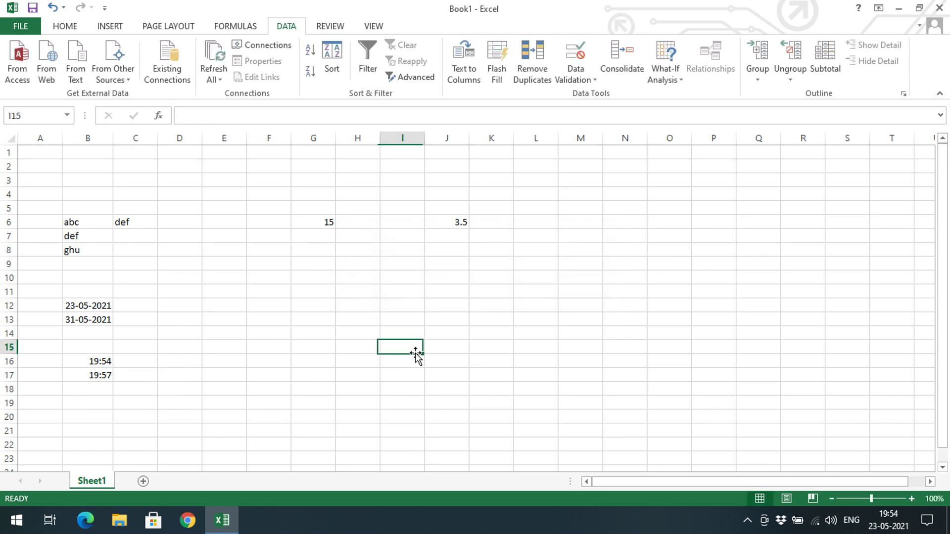
click(592, 79)
click(591, 97)
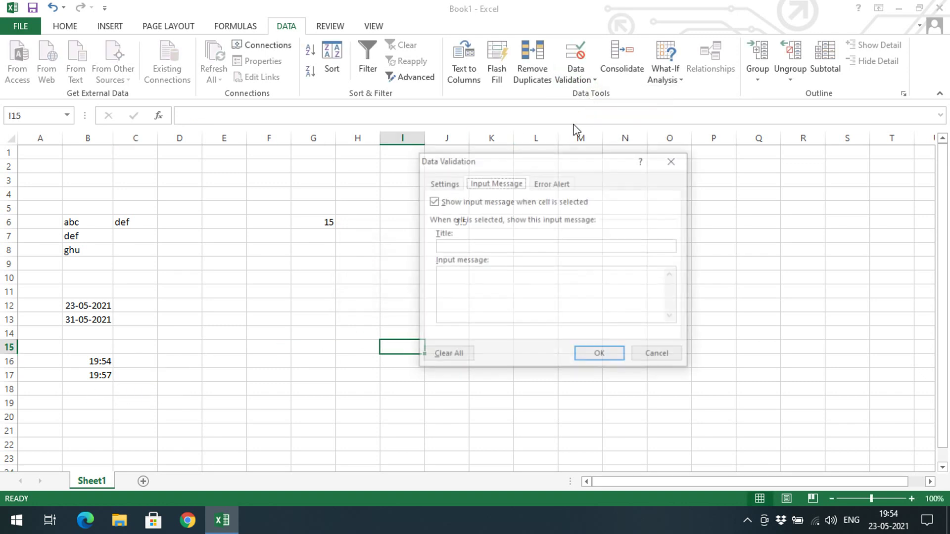
click(456, 183)
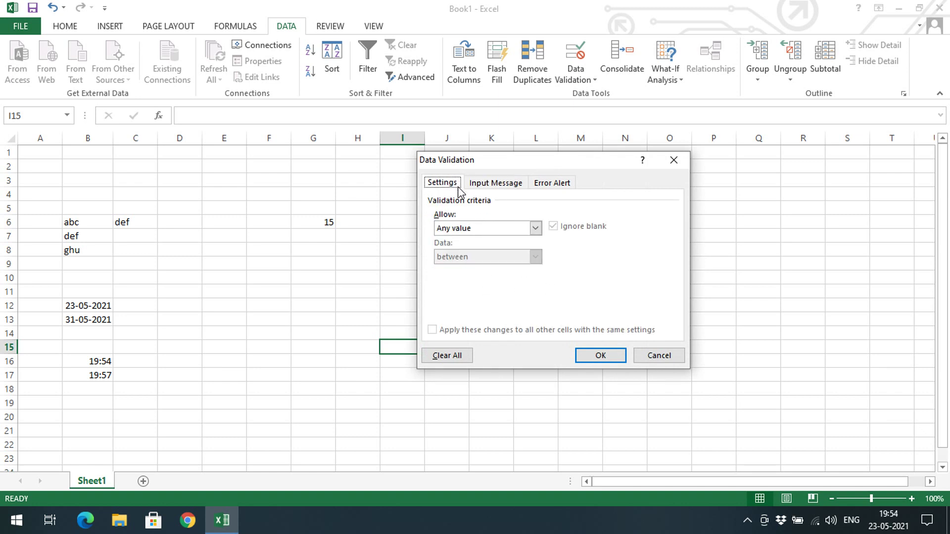
click(480, 230)
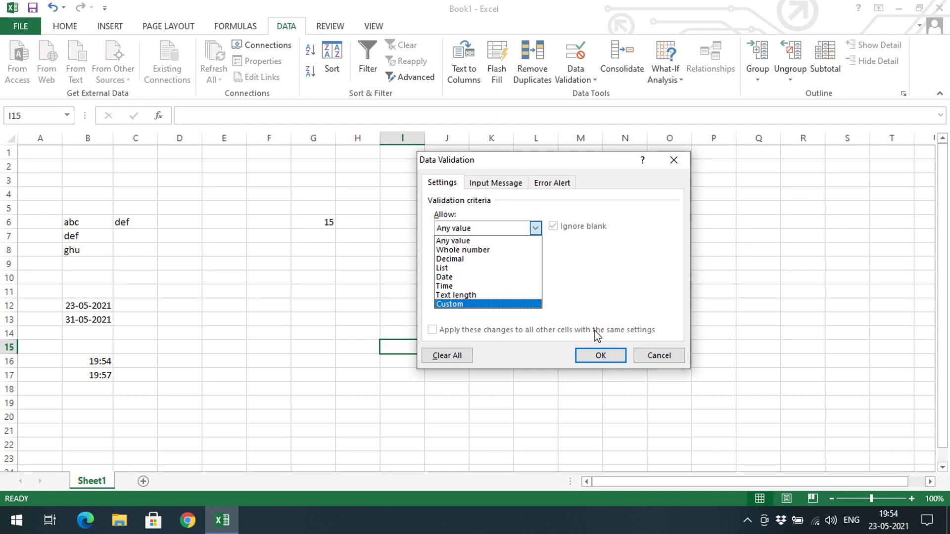
click(658, 355)
- Set cell G15's validation to Text length equal to 4 and apply the rule
click(293, 350)
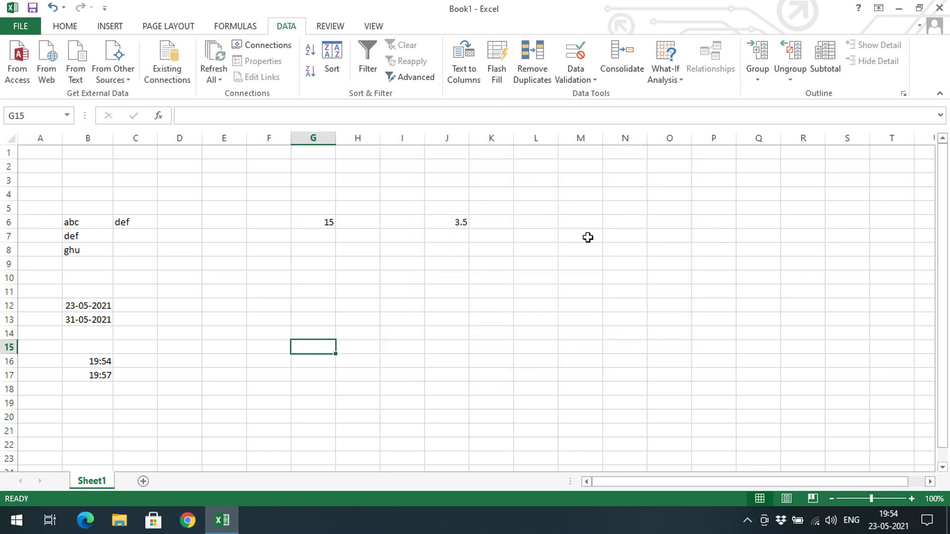
click(583, 87)
click(585, 94)
click(472, 227)
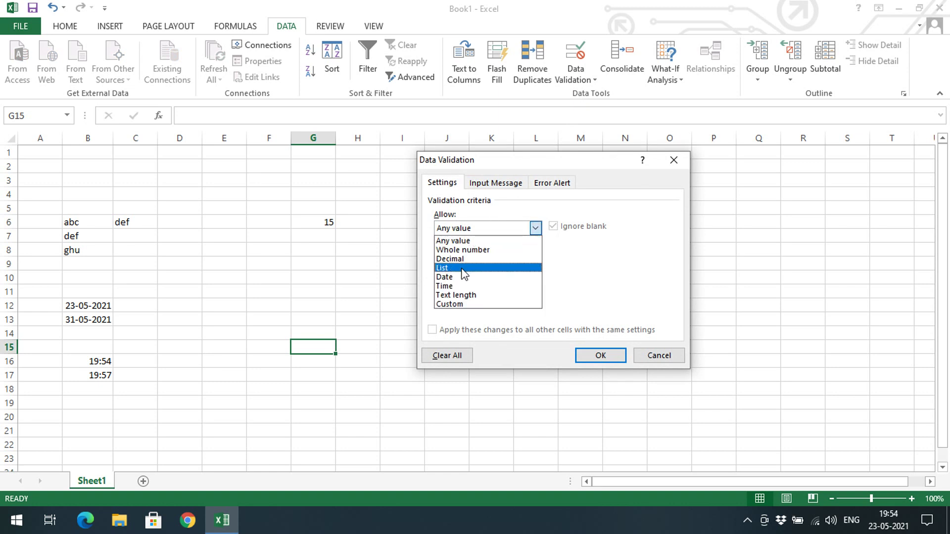
click(465, 297)
click(475, 256)
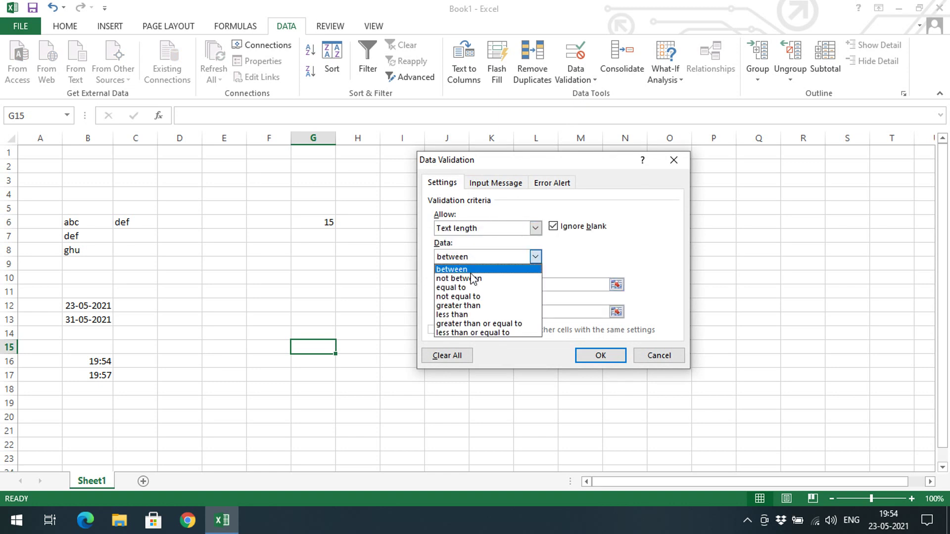
click(466, 288)
click(487, 285)
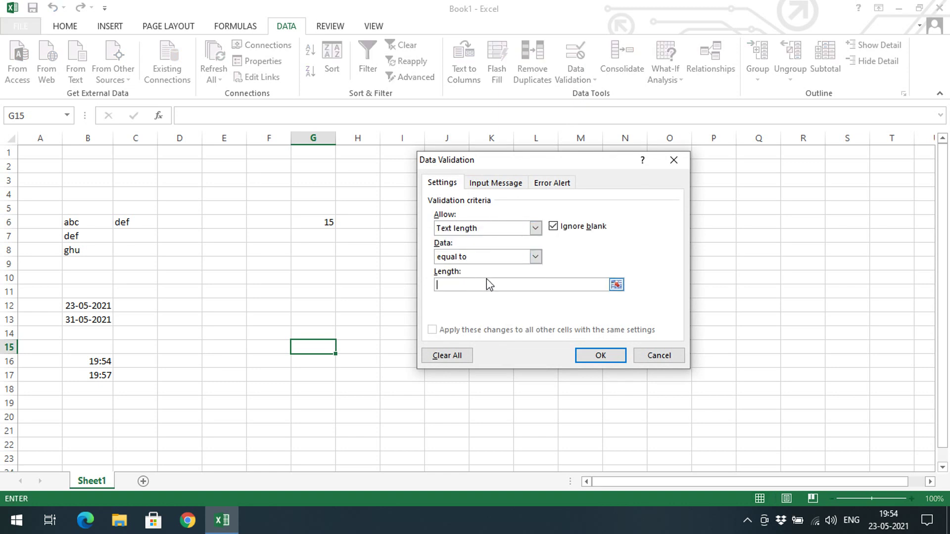
text(4)
click(581, 355)
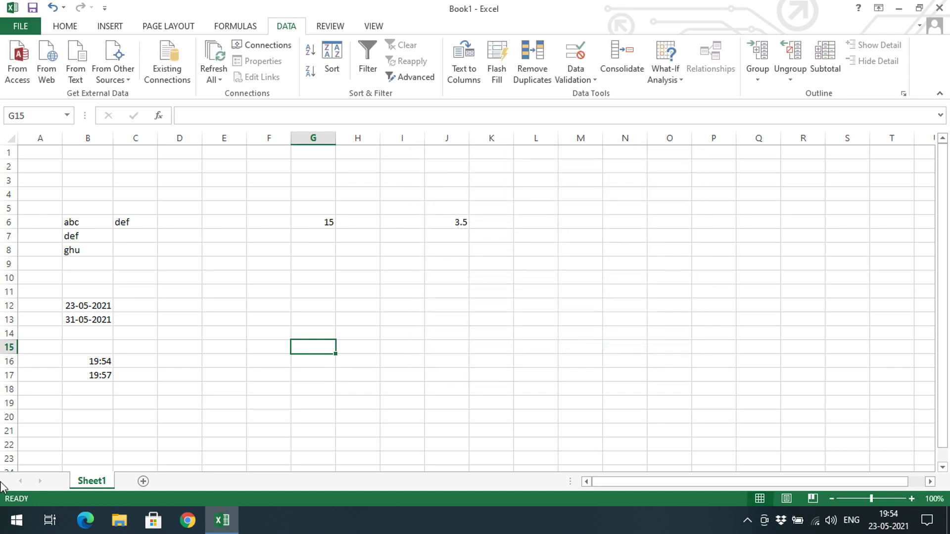
- Test G15's text length rule by trying to enter abcdef, and cancel the entry
text(abcd)
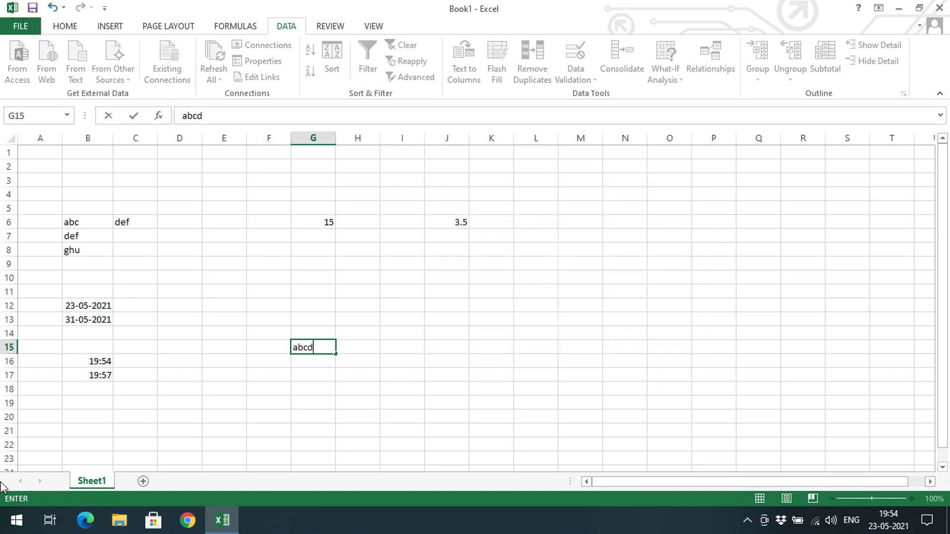
text(ef)
key(Return)
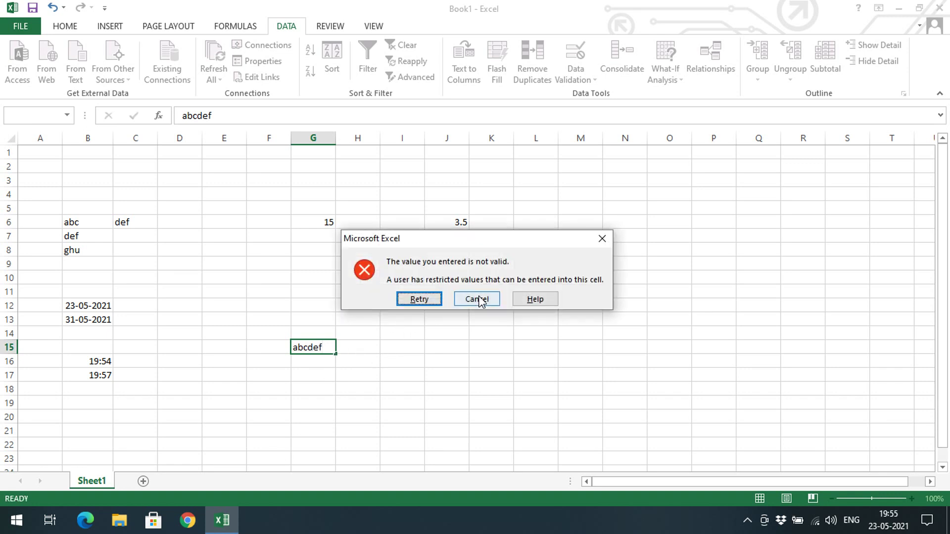
click(476, 298)
- Enter the four-character text abcd in cell G15 and reselect the cell
text(abcd4)
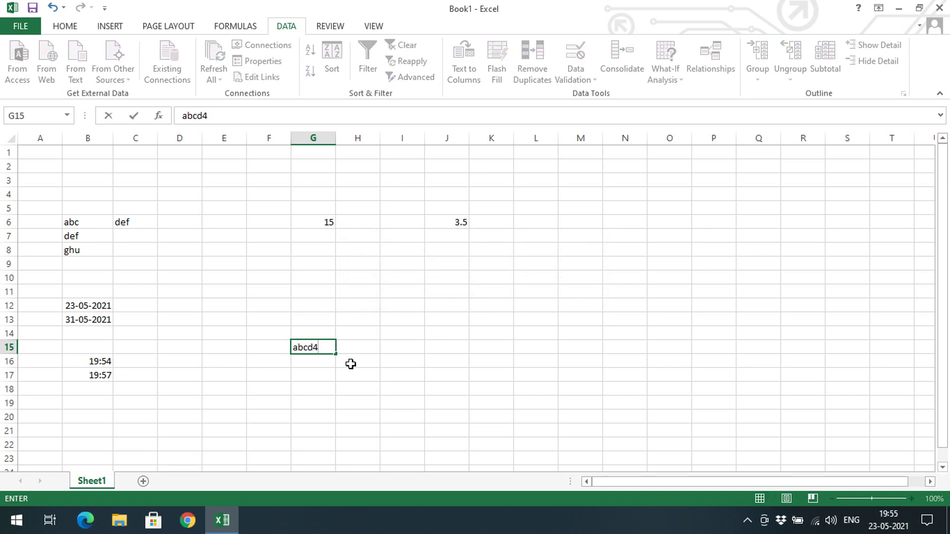
key(BackSpace)
key(Return)
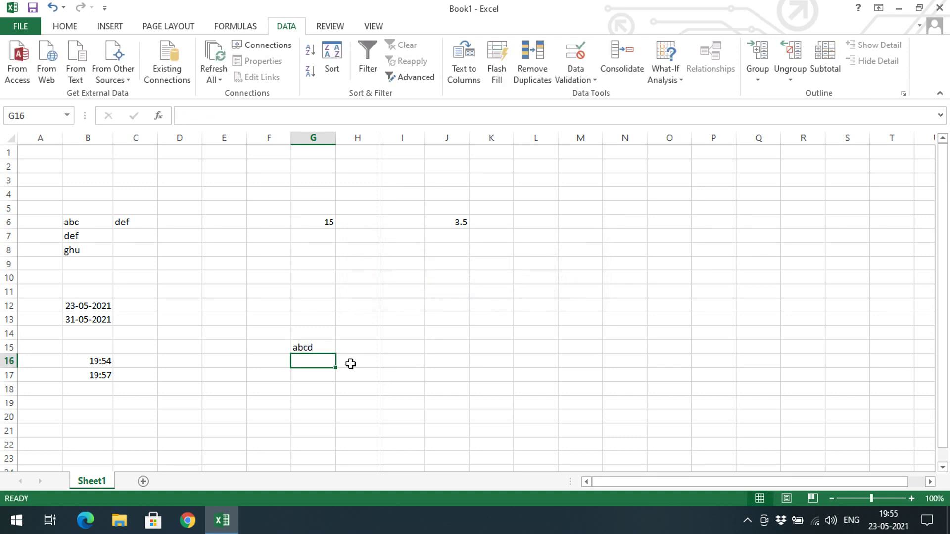
click(321, 351)
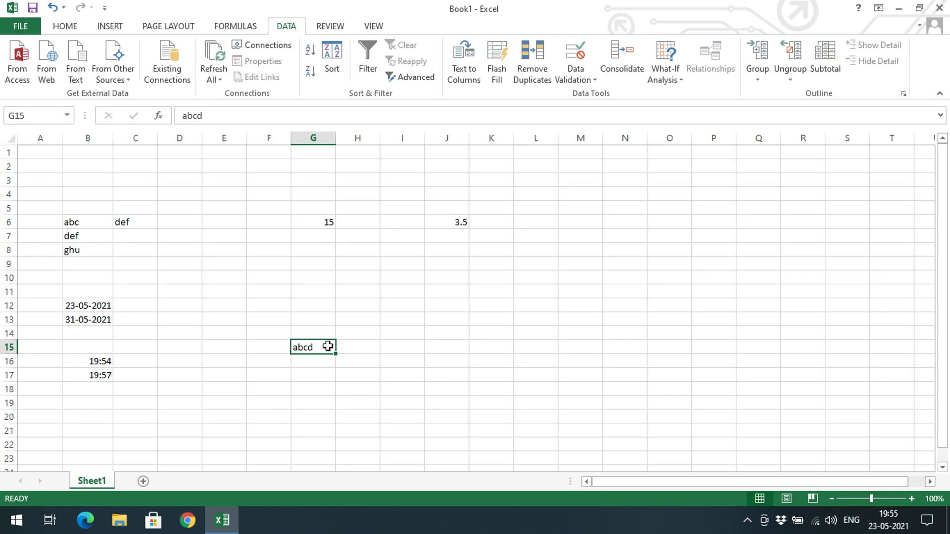
click(592, 84)
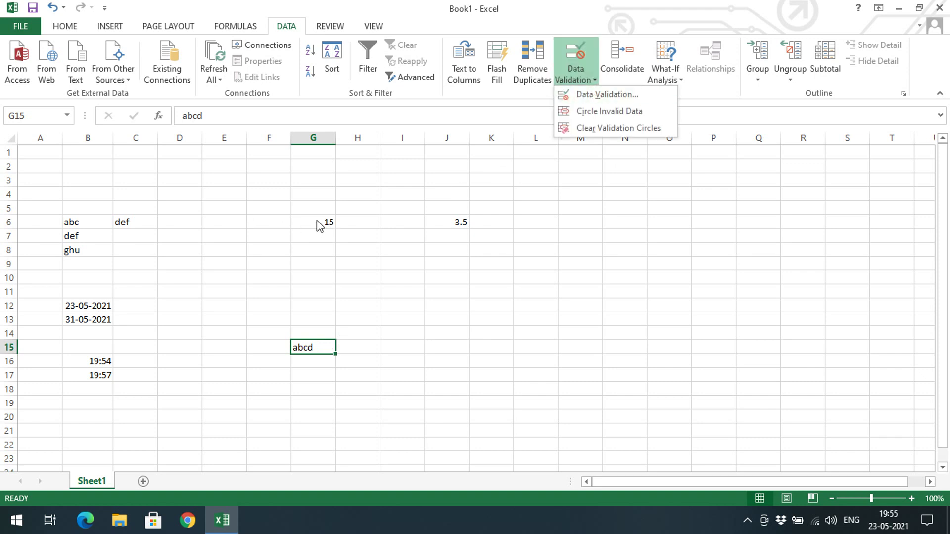
click(373, 244)
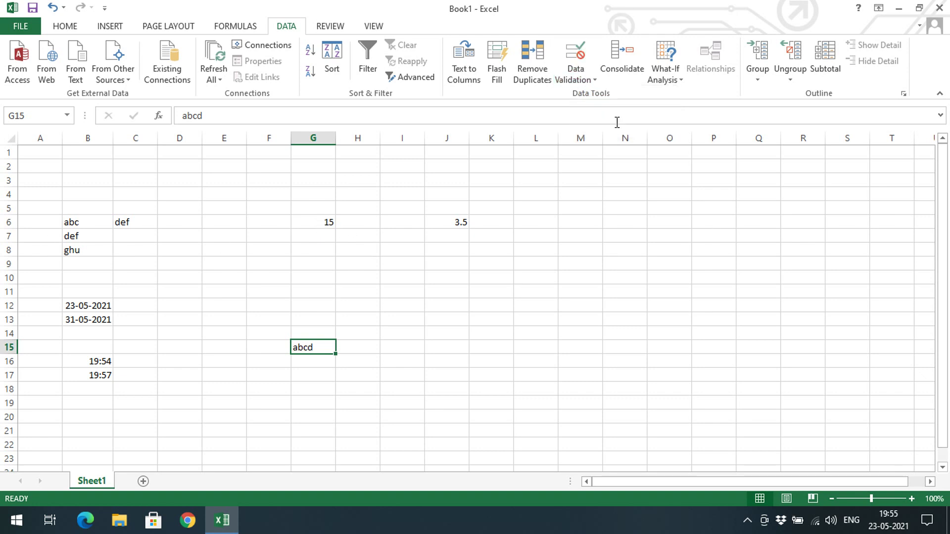